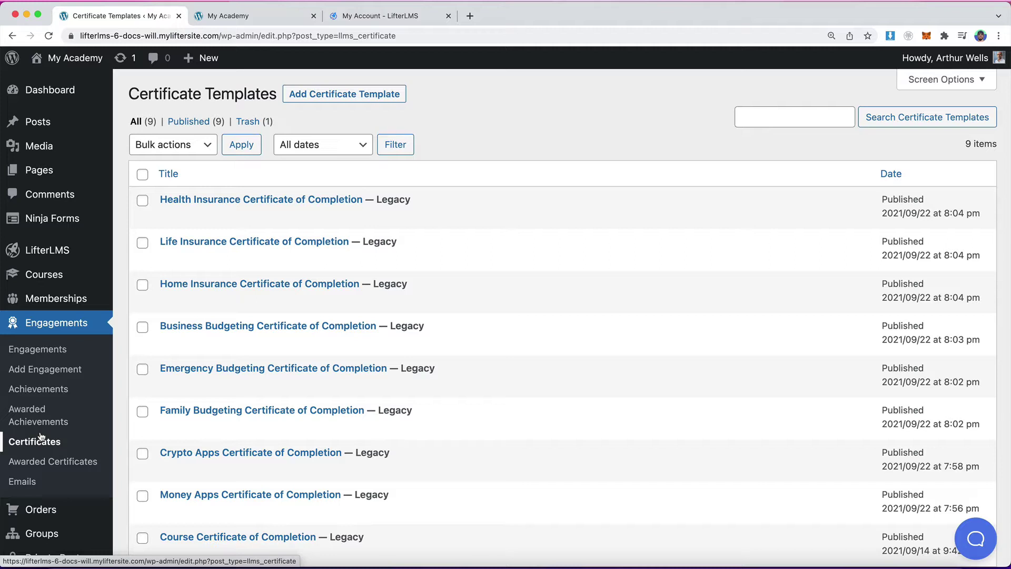
Look over the Certificate Templates list of nine published Legacy templates.
{"action": "mouse_move", "coordinate": [406, 203]}
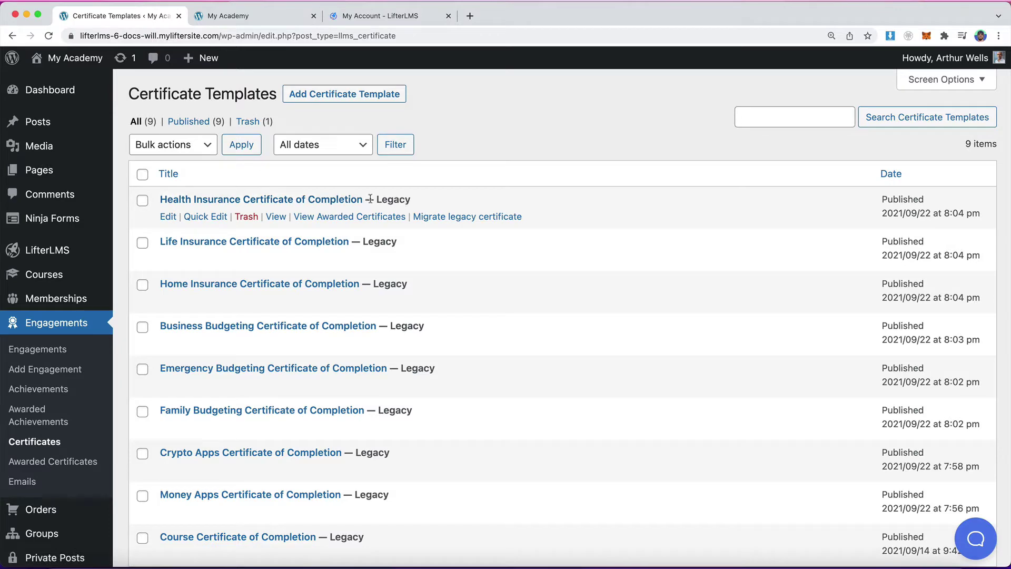
{"action": "left_click_drag", "start_coordinate": [369, 198], "coordinate": [421, 201]}
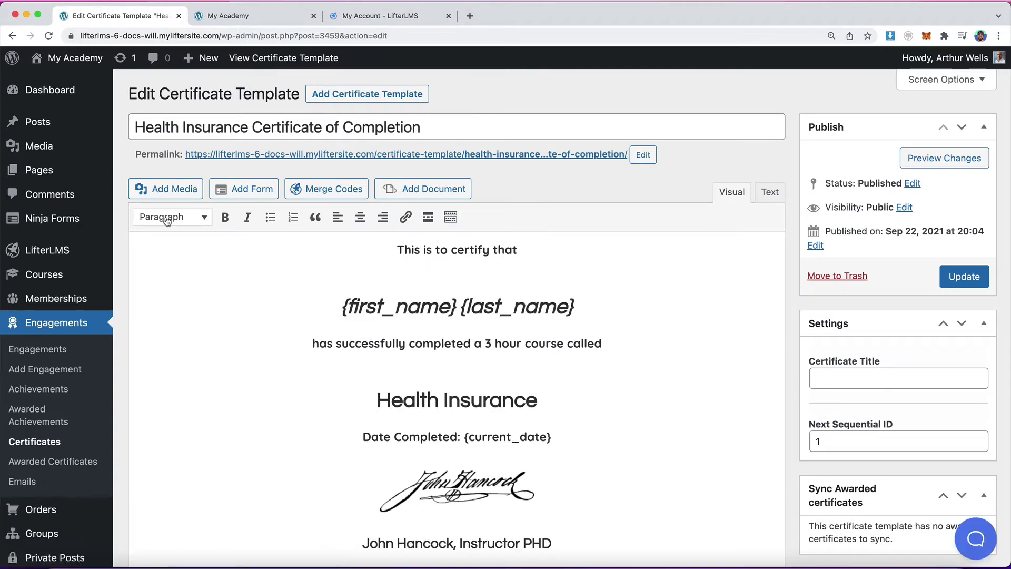
{"action": "scroll", "coordinate": [289, 271], "scroll_direction": "down", "scroll_amount": 3}
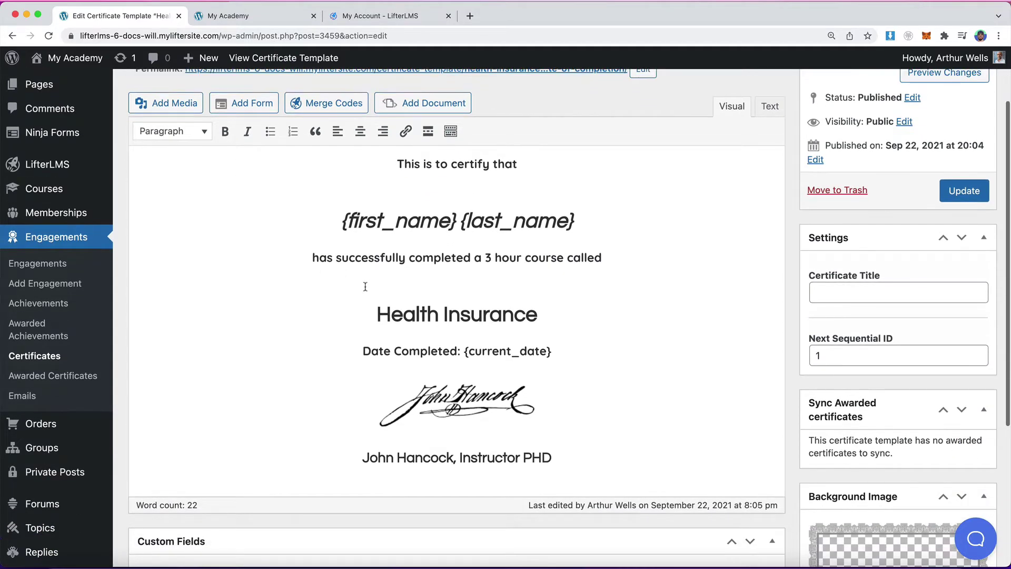
{"action": "scroll", "coordinate": [373, 174], "scroll_direction": "up", "scroll_amount": 1}
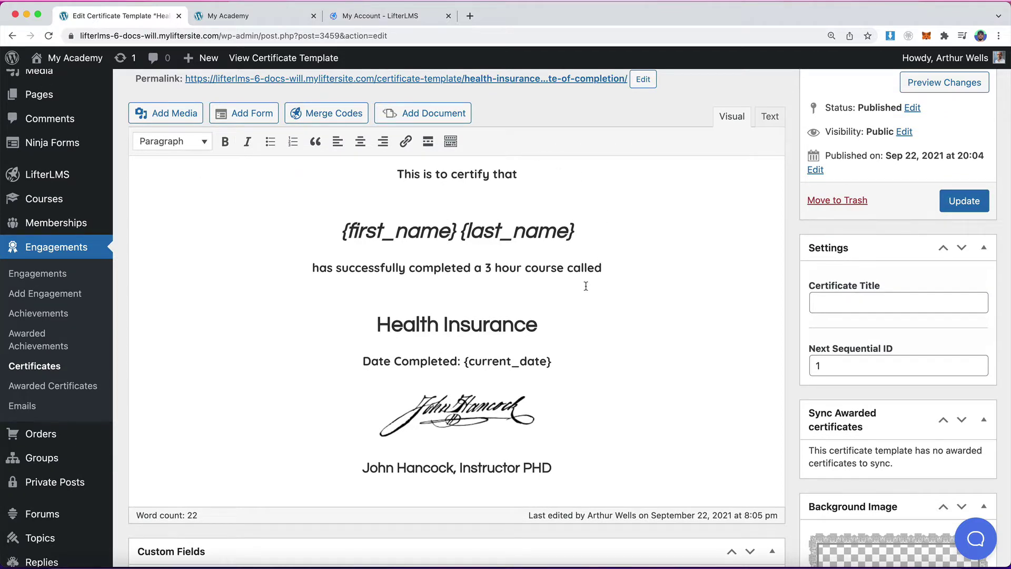
{"action": "left_click", "coordinate": [52, 365]}
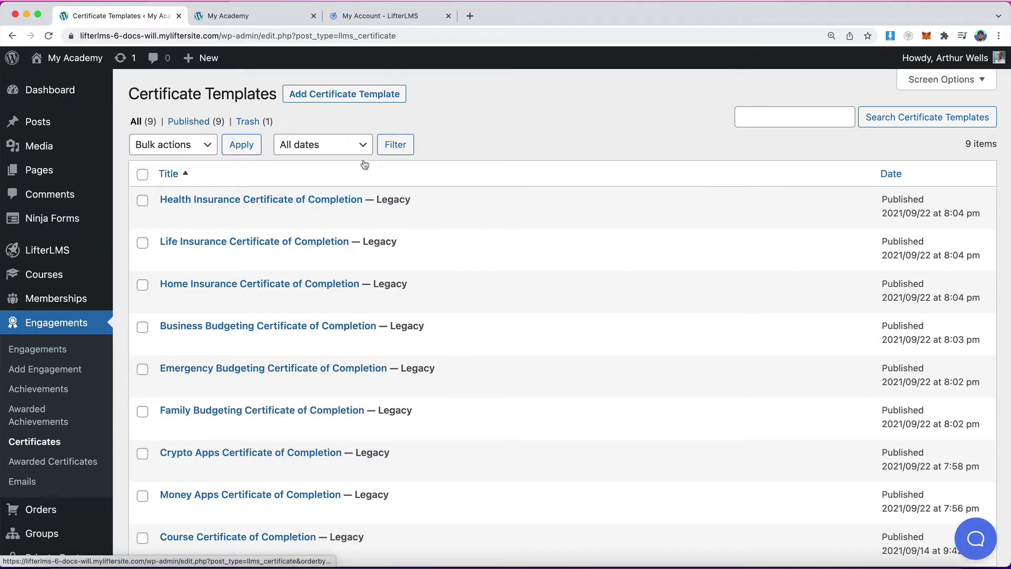
Create a new certificate template and inspect its display name, {current_date} and empty centre blocks.
{"action": "left_click", "coordinate": [339, 100]}
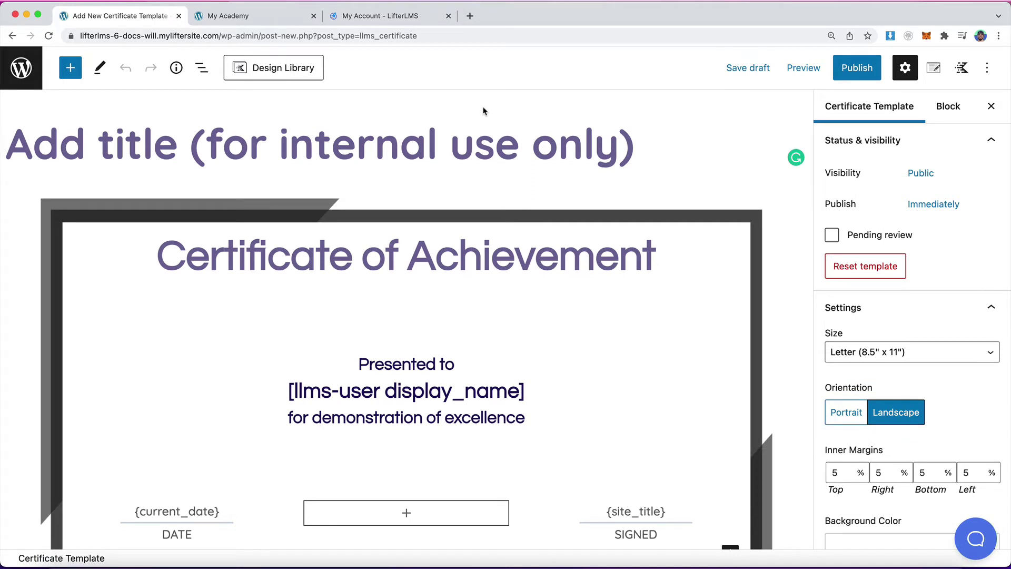
{"action": "scroll", "coordinate": [482, 106], "scroll_direction": "down", "scroll_amount": 1}
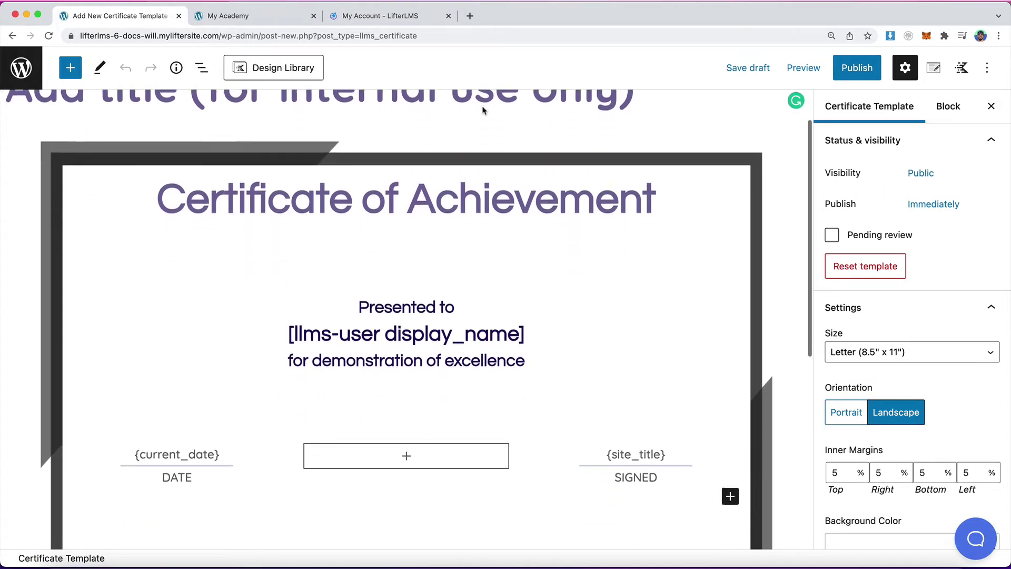
{"action": "left_click", "coordinate": [393, 327]}
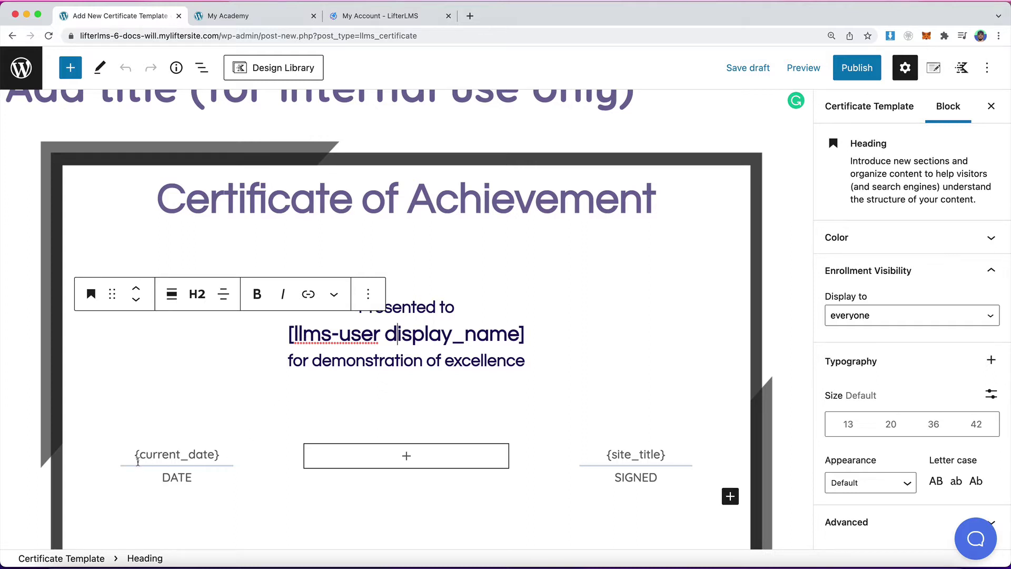
{"action": "left_click_drag", "start_coordinate": [135, 456], "coordinate": [220, 456]}
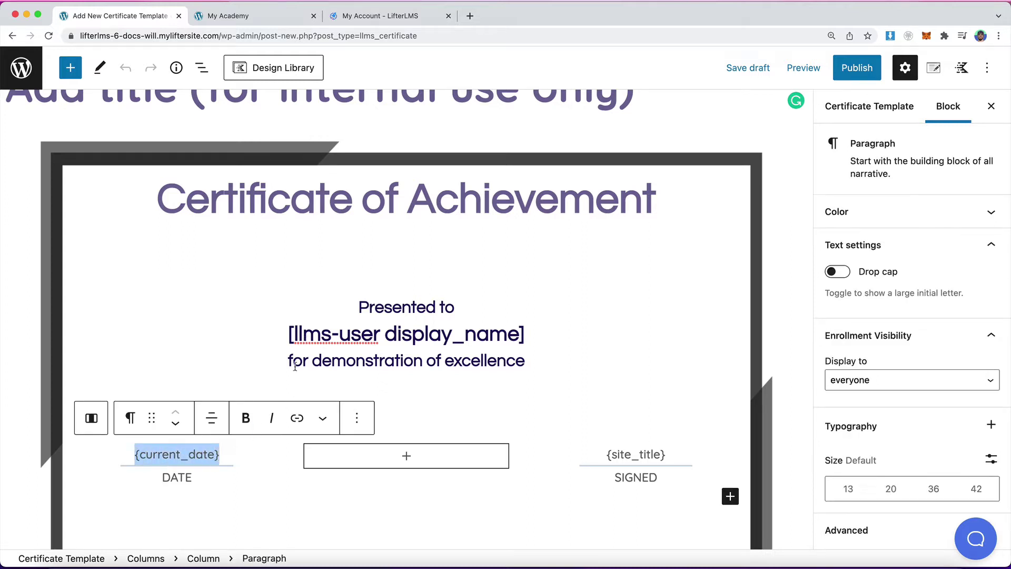
{"action": "left_click_drag", "start_coordinate": [289, 334], "coordinate": [527, 328]}
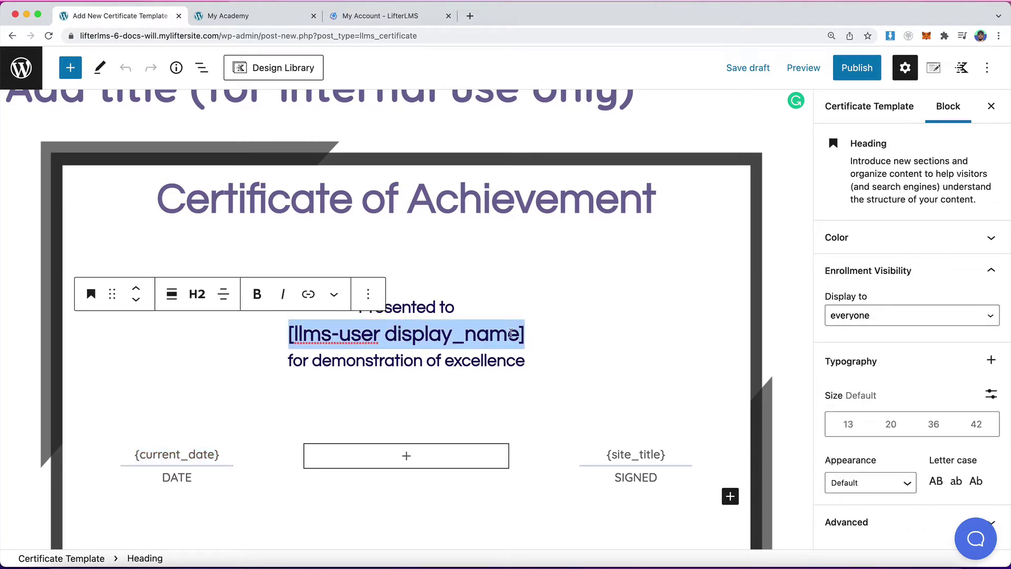
{"action": "left_click", "coordinate": [384, 361]}
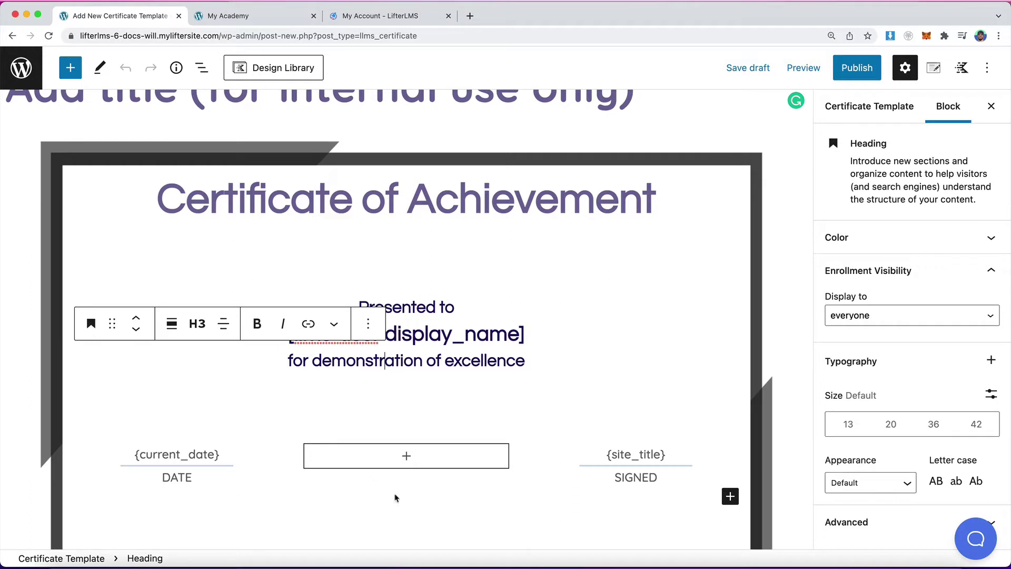
{"action": "left_click", "coordinate": [342, 457]}
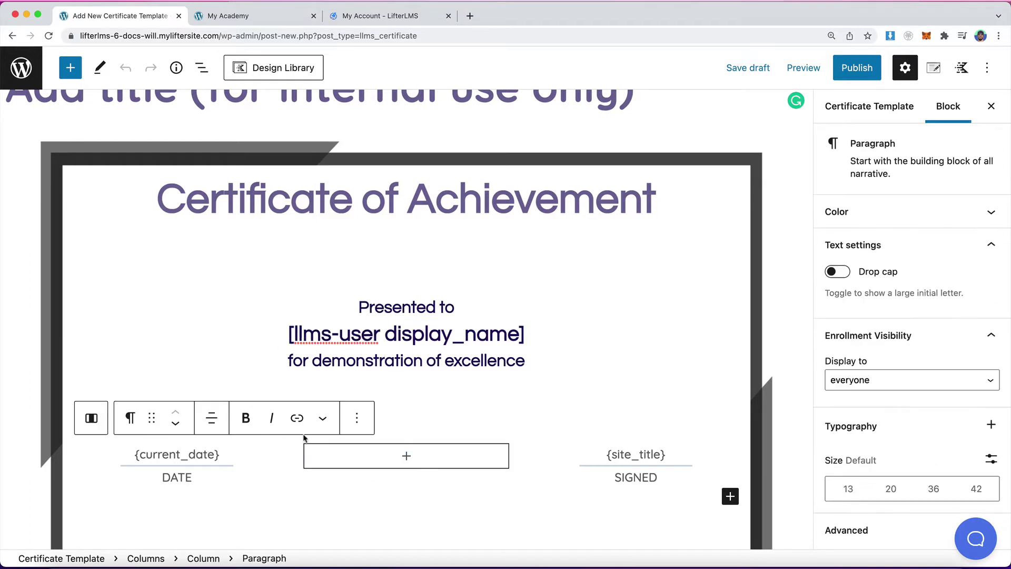
{"action": "left_click", "coordinate": [321, 421]}
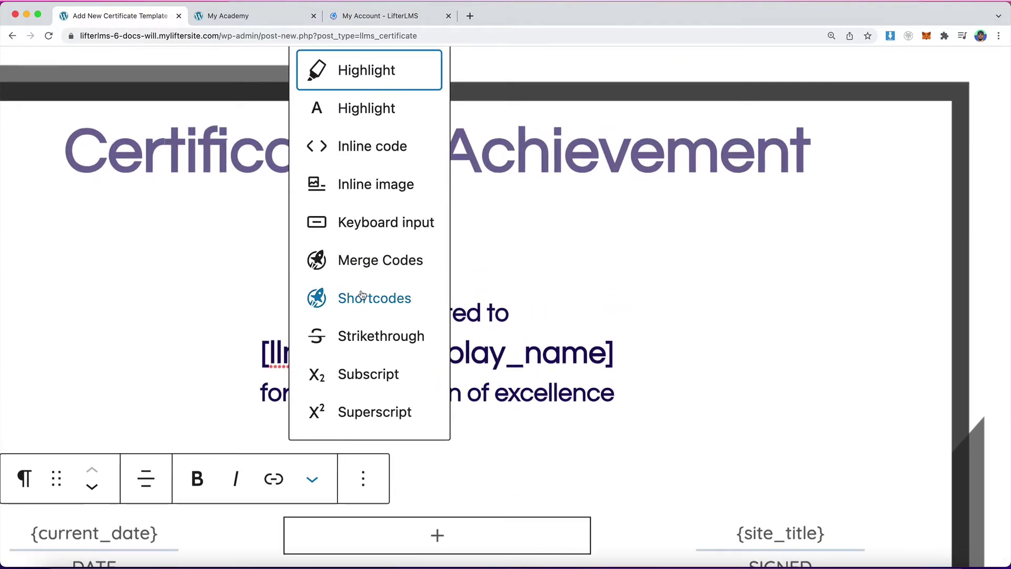
{"action": "left_click", "coordinate": [360, 297]}
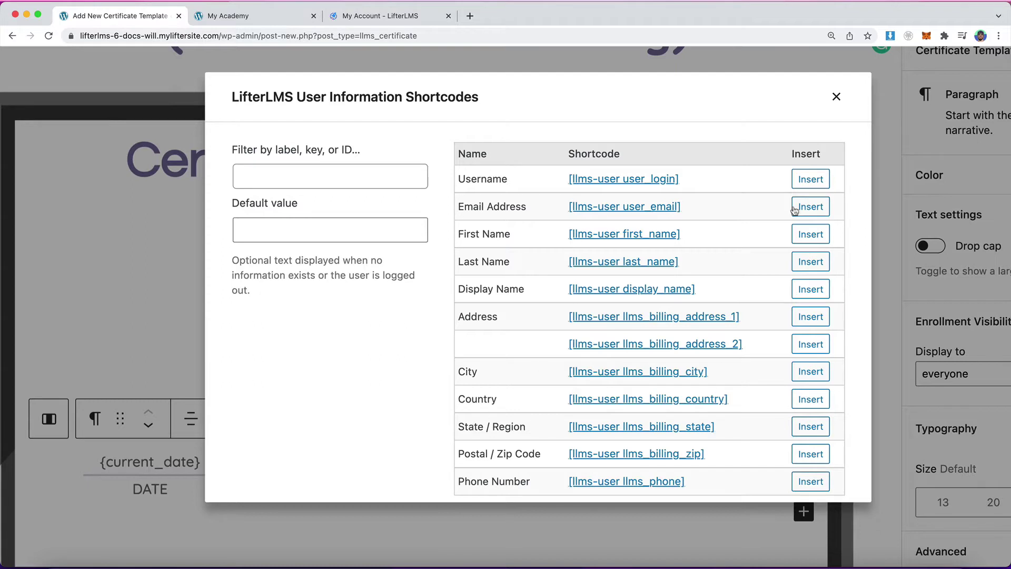
{"action": "left_click_drag", "start_coordinate": [693, 181], "coordinate": [567, 180]}
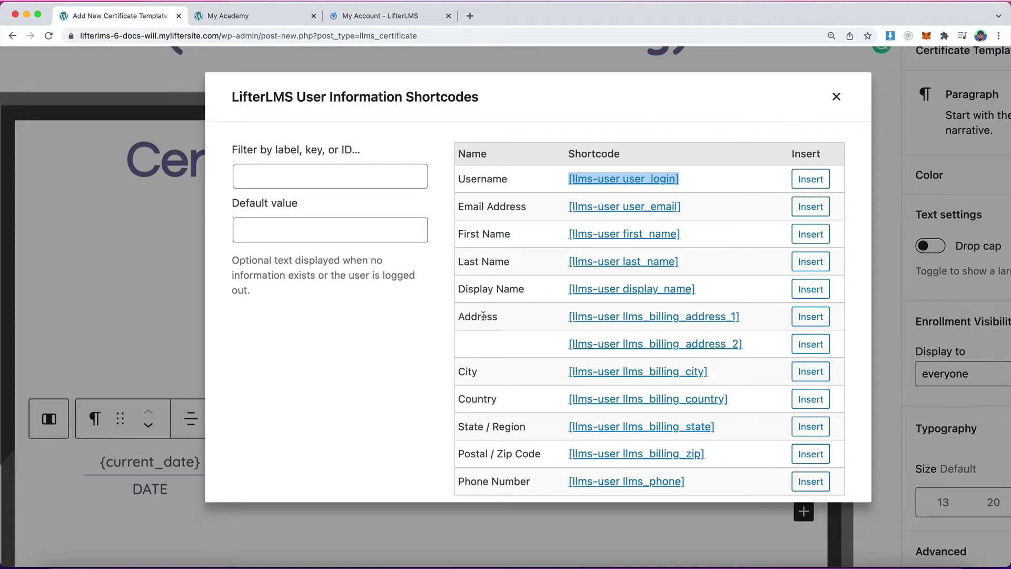
{"action": "scroll", "coordinate": [508, 419], "scroll_direction": "down", "scroll_amount": 1}
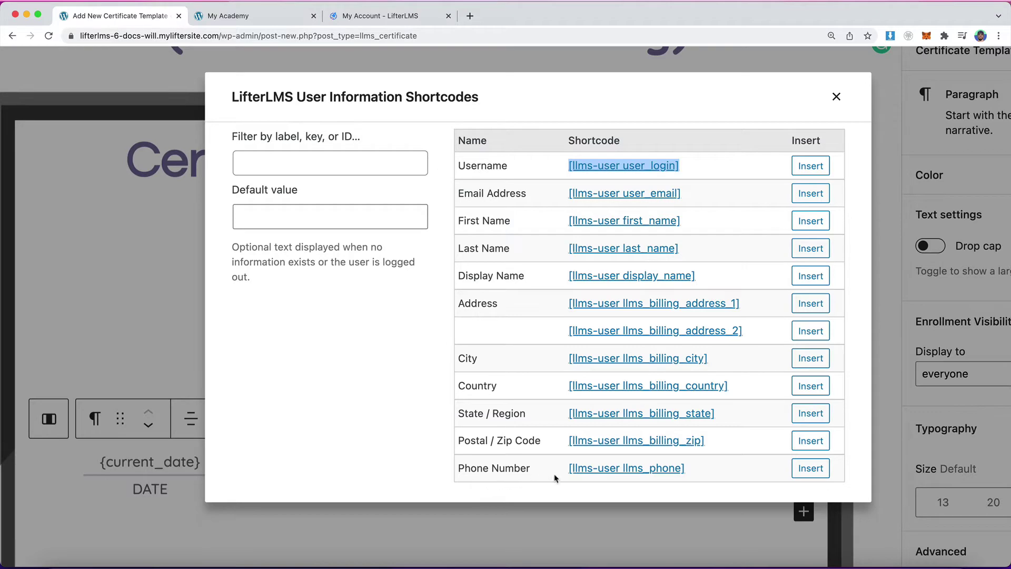
{"action": "left_click", "coordinate": [836, 97]}
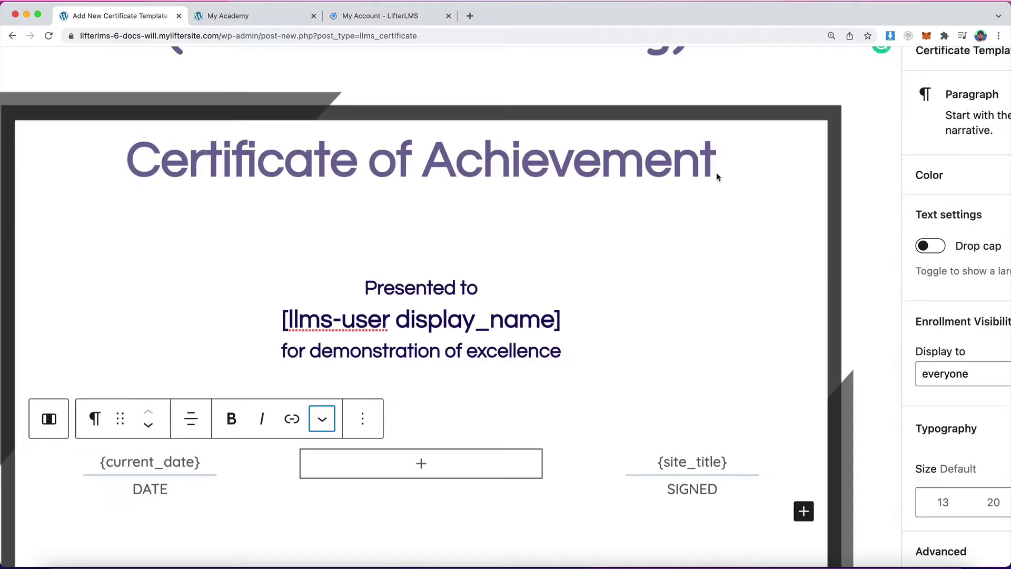
{"action": "left_click", "coordinate": [322, 419]}
{"action": "left_click", "coordinate": [351, 312]}
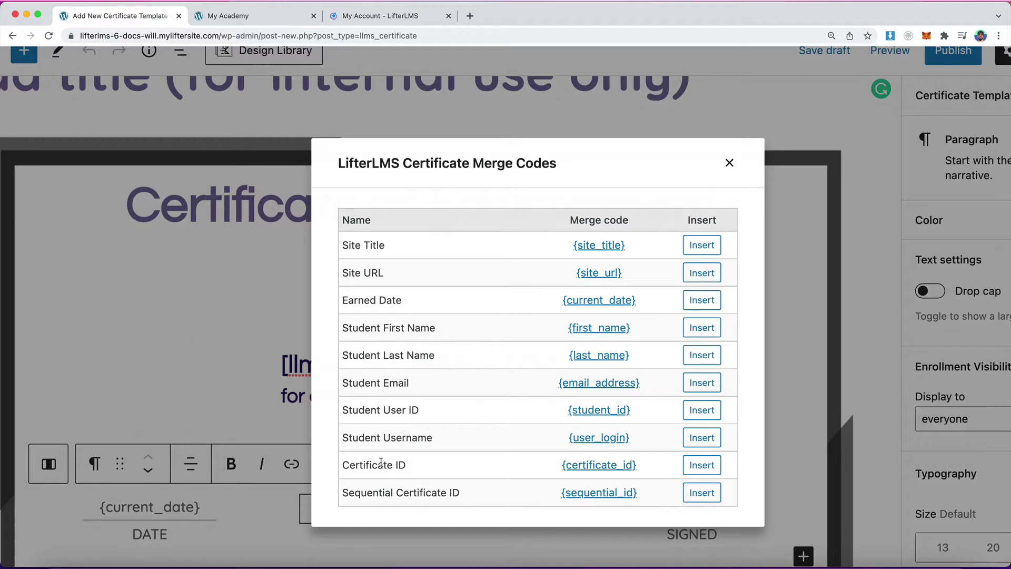
{"action": "left_click_drag", "start_coordinate": [354, 300], "coordinate": [429, 301]}
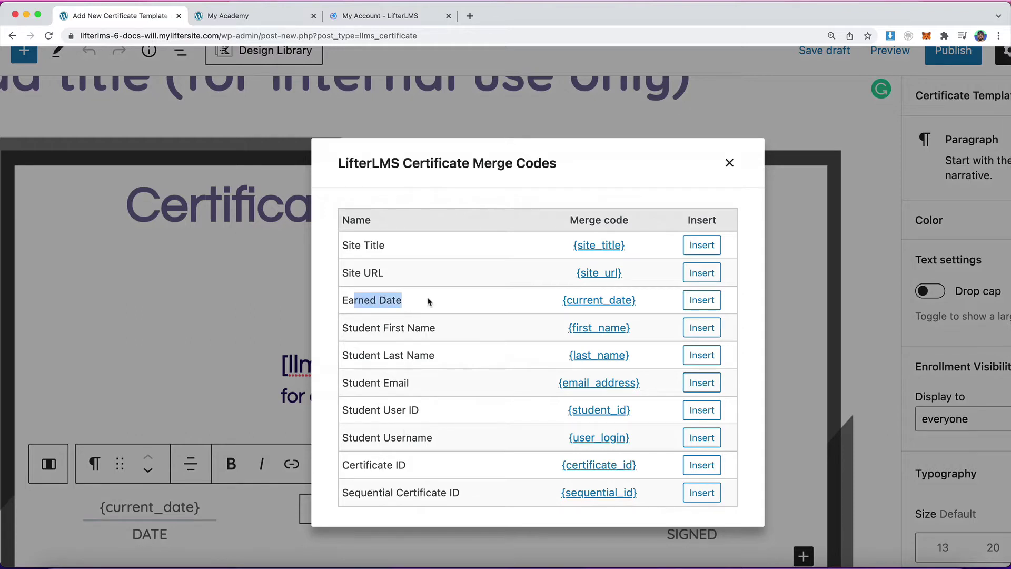
{"action": "left_click_drag", "start_coordinate": [343, 493], "coordinate": [462, 490]}
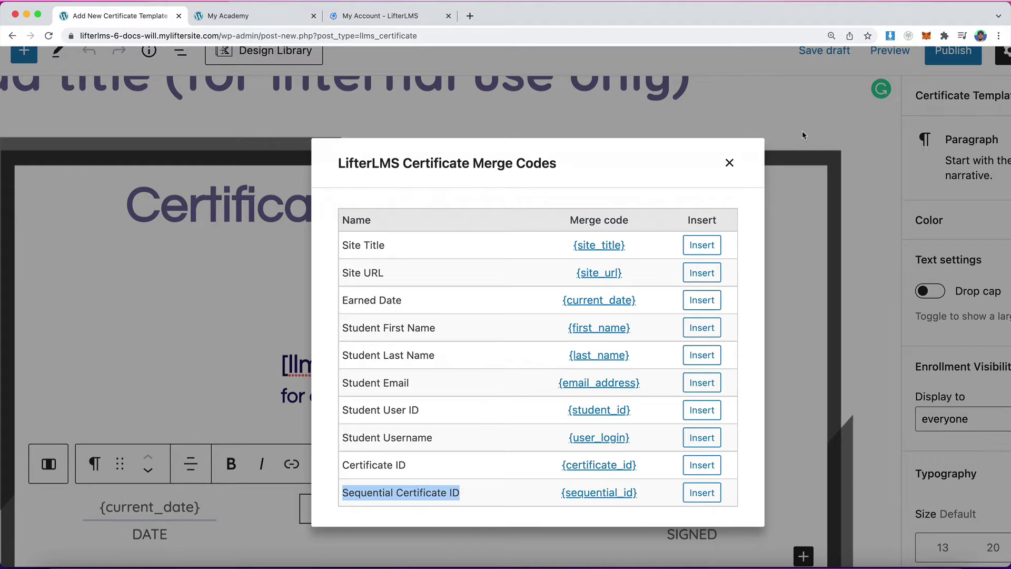
{"action": "left_click", "coordinate": [729, 164]}
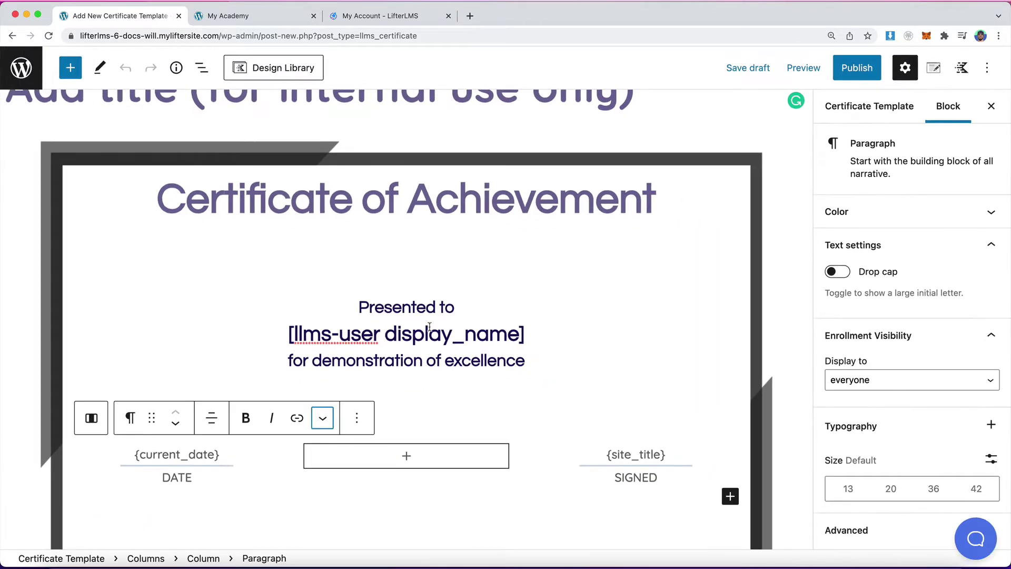
{"action": "scroll", "coordinate": [430, 326], "scroll_direction": "down", "scroll_amount": 1}
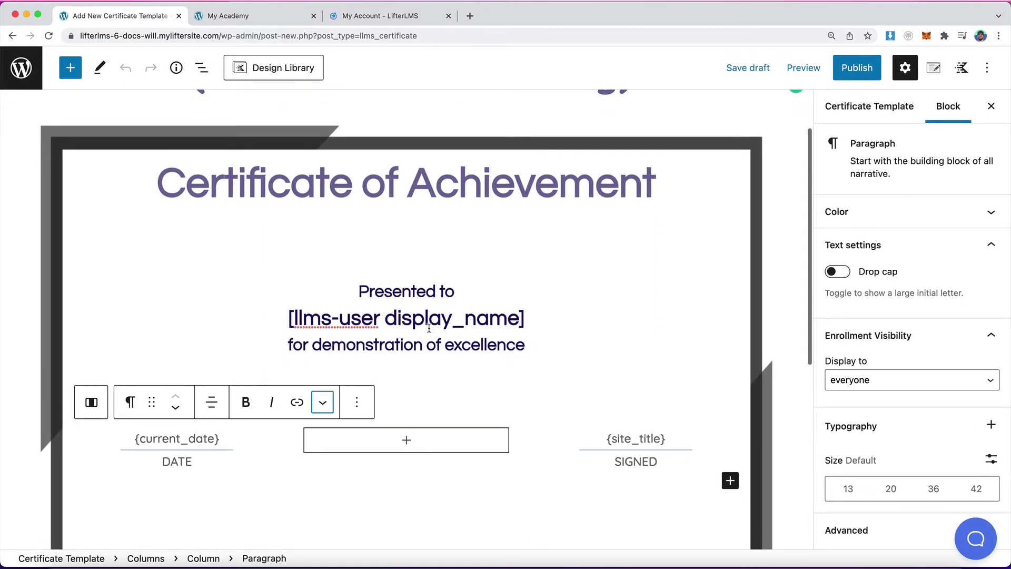
{"action": "left_click", "coordinate": [392, 284]}
{"action": "left_click", "coordinate": [392, 291]}
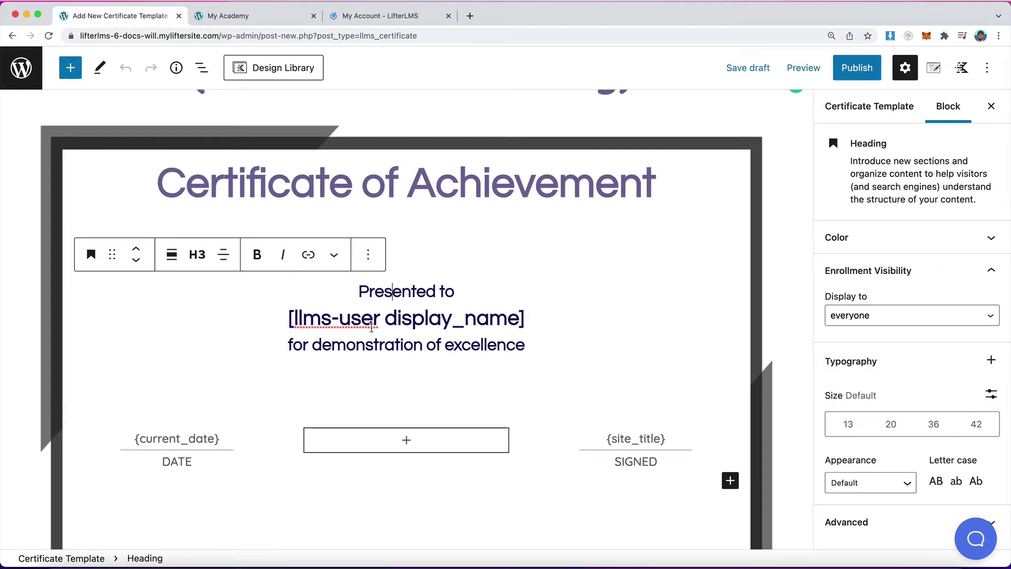
{"action": "left_click", "coordinate": [384, 345]}
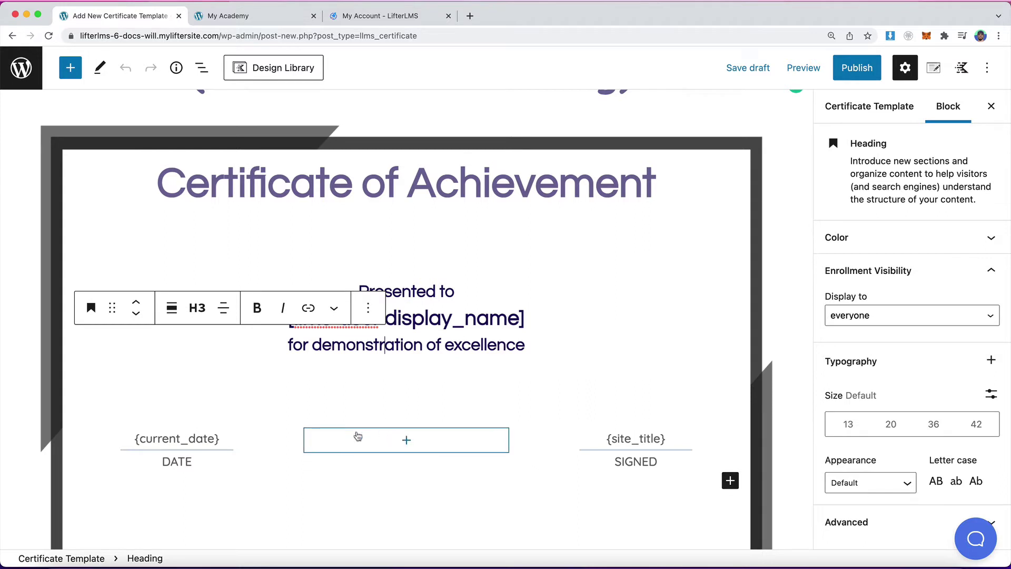
{"action": "left_click", "coordinate": [202, 68]}
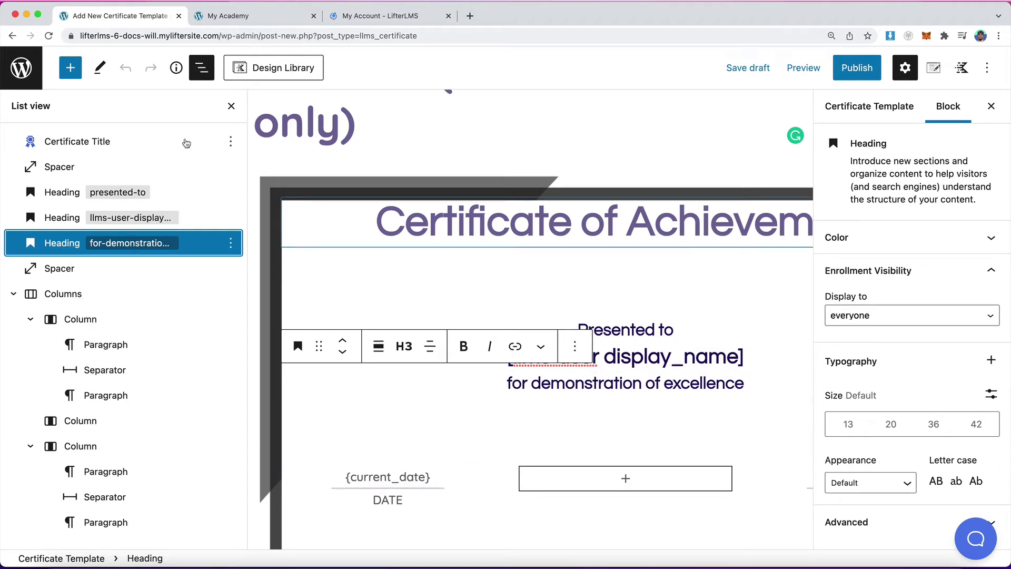
{"action": "left_click", "coordinate": [201, 67]}
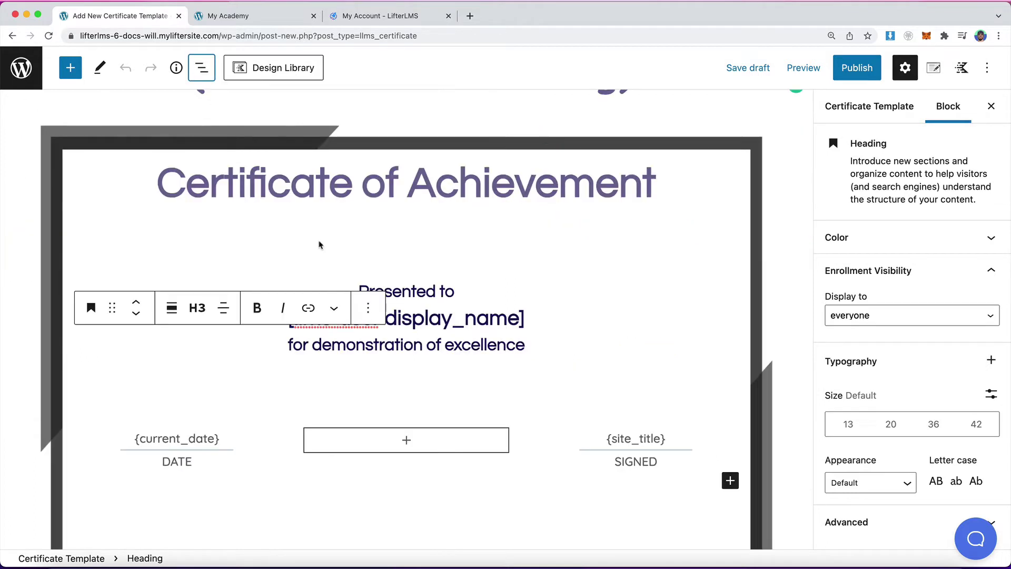
{"action": "scroll", "coordinate": [318, 245], "scroll_direction": "down", "scroll_amount": 1}
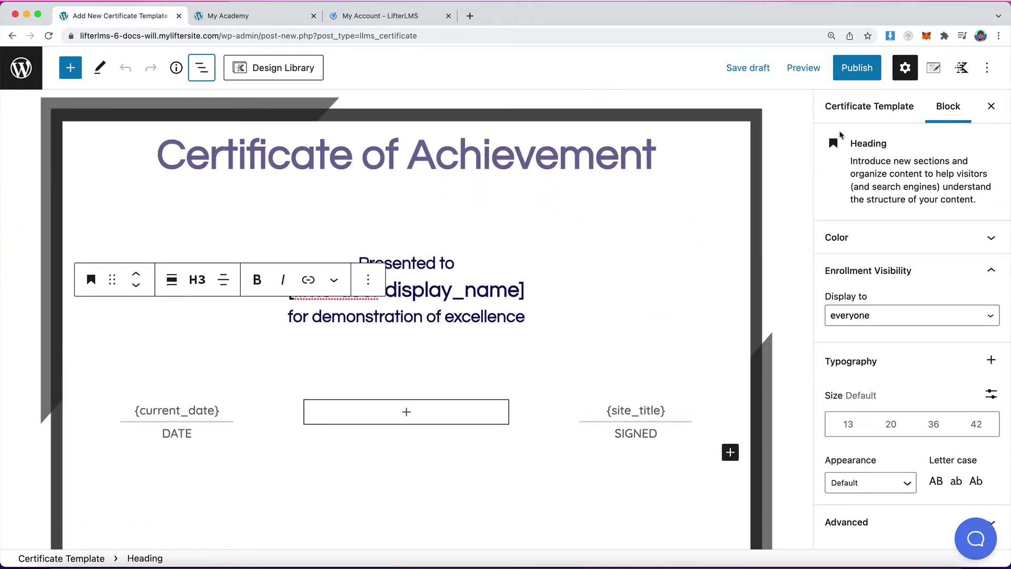
Change the certificate page size from Letter to A4 (210mm x 297mm).
{"action": "left_click", "coordinate": [844, 106]}
{"action": "scroll", "coordinate": [841, 237], "scroll_direction": "down", "scroll_amount": 3}
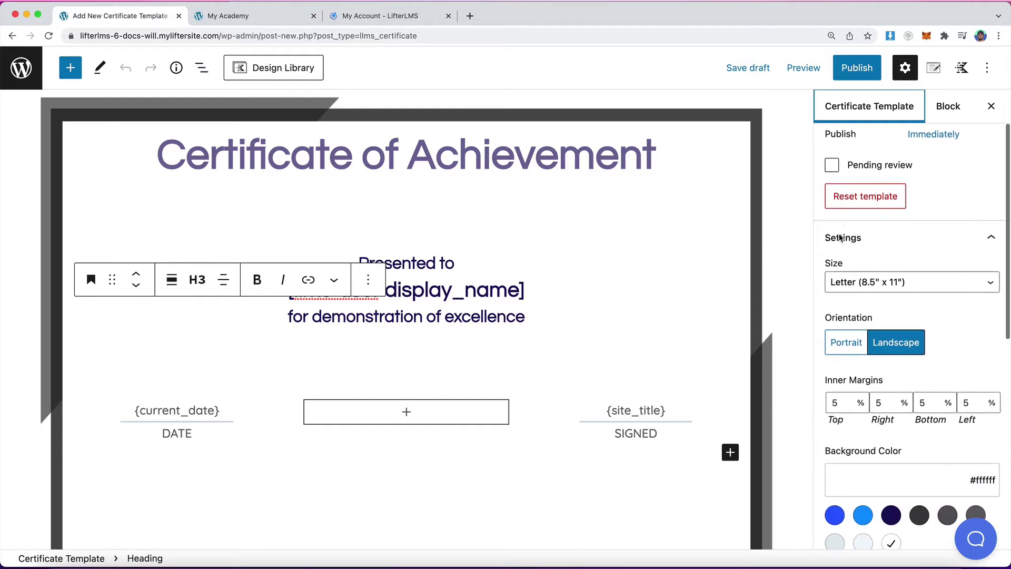
{"action": "left_click", "coordinate": [856, 281]}
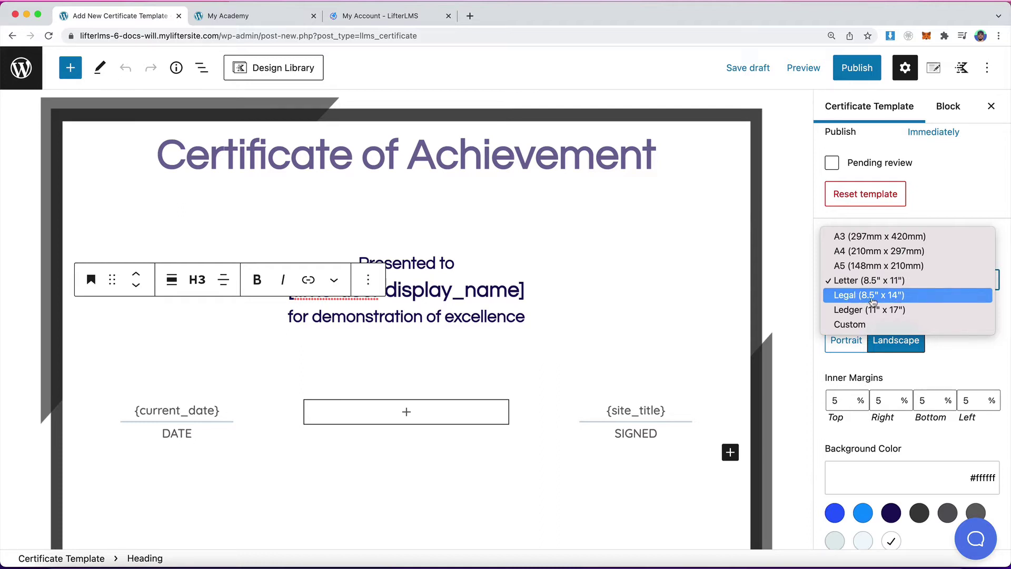
{"action": "left_click", "coordinate": [878, 251]}
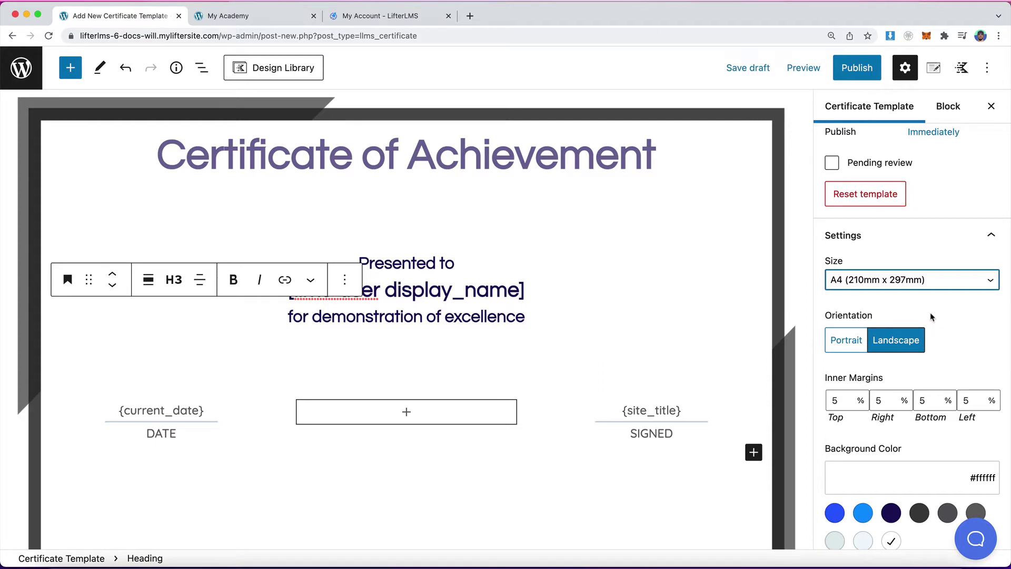
Preview the A4 certificate in a new tab, then return to the editor.
{"action": "left_click", "coordinate": [808, 69]}
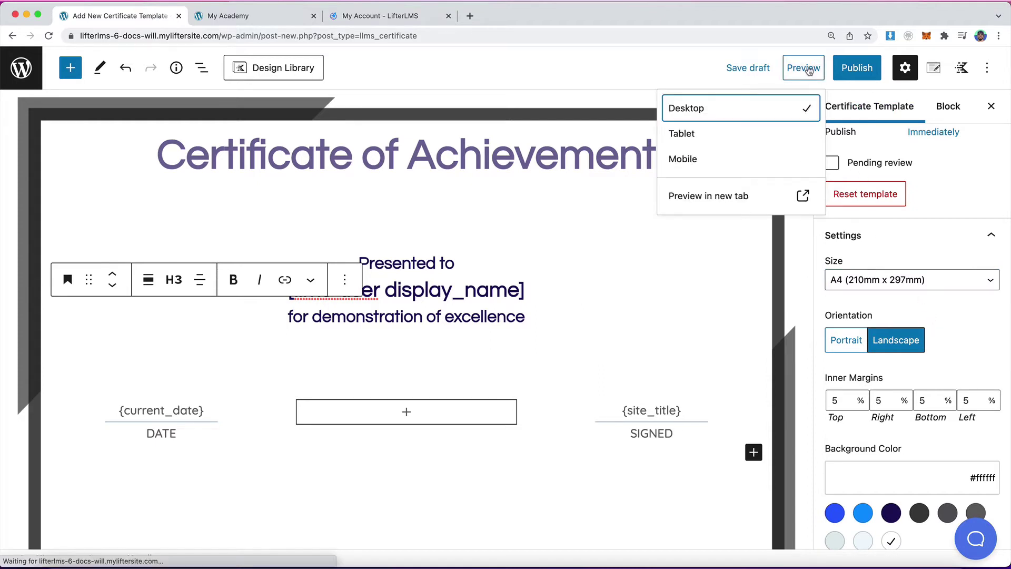
{"action": "left_click", "coordinate": [738, 195]}
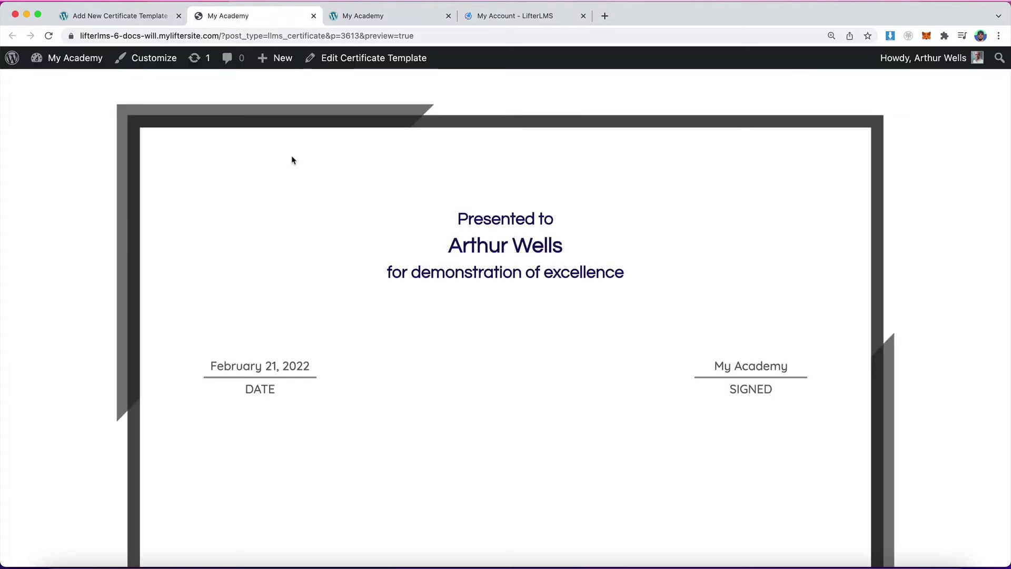
{"action": "scroll", "coordinate": [293, 160], "scroll_direction": "down", "scroll_amount": 2}
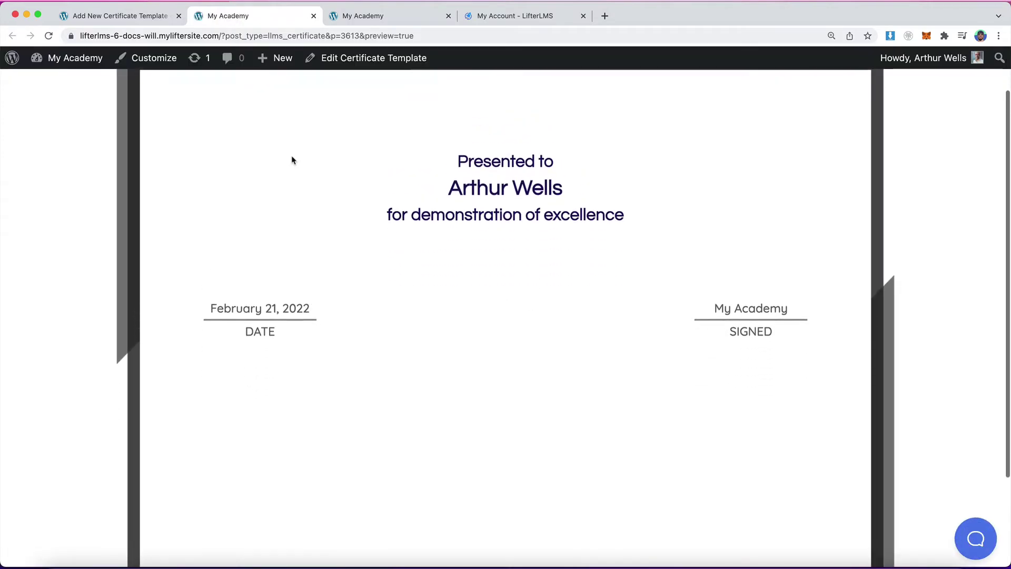
{"action": "left_click", "coordinate": [110, 16]}
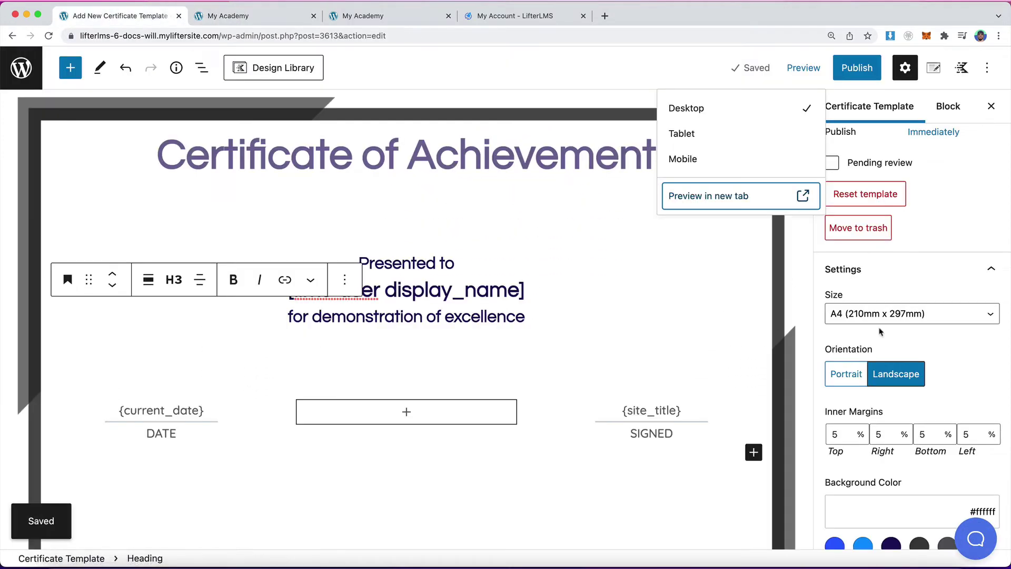
Set the size back to Letter (8.5" x 11"), preview it and test-print, cancelling the print.
{"action": "left_click", "coordinate": [842, 315]}
{"action": "left_click", "coordinate": [840, 313]}
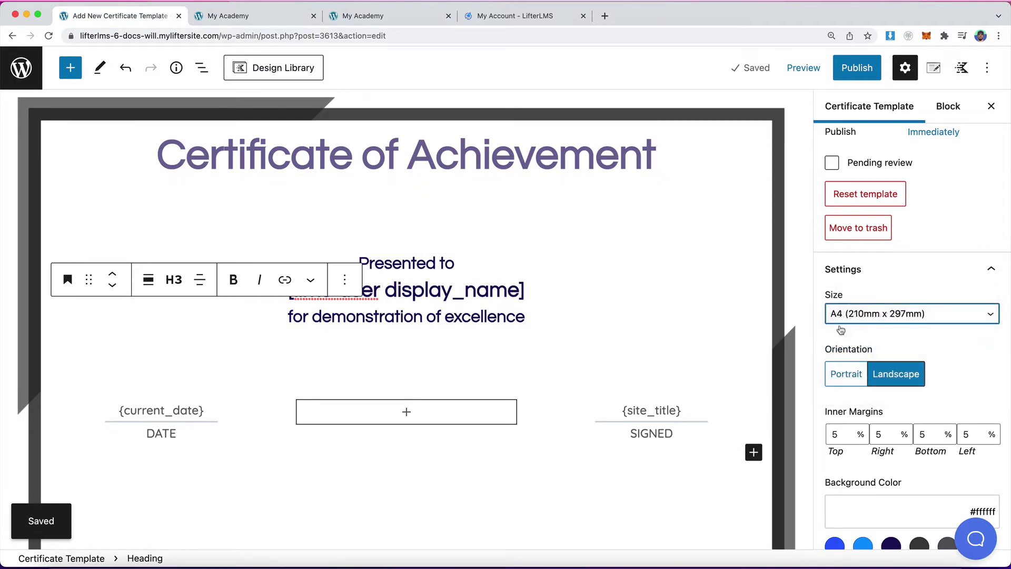
{"action": "left_click", "coordinate": [841, 313]}
{"action": "left_click", "coordinate": [804, 68]}
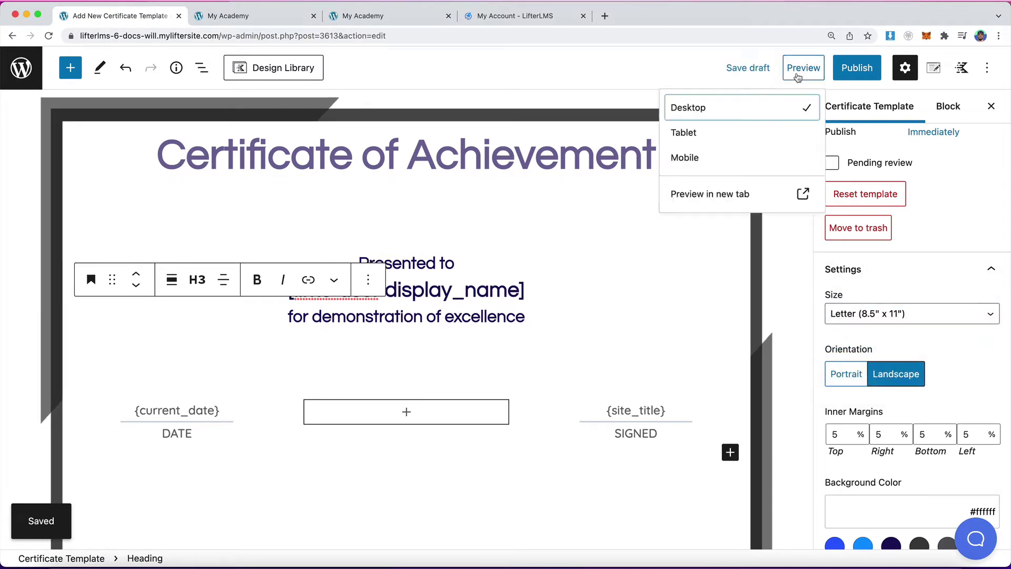
{"action": "left_click", "coordinate": [705, 204]}
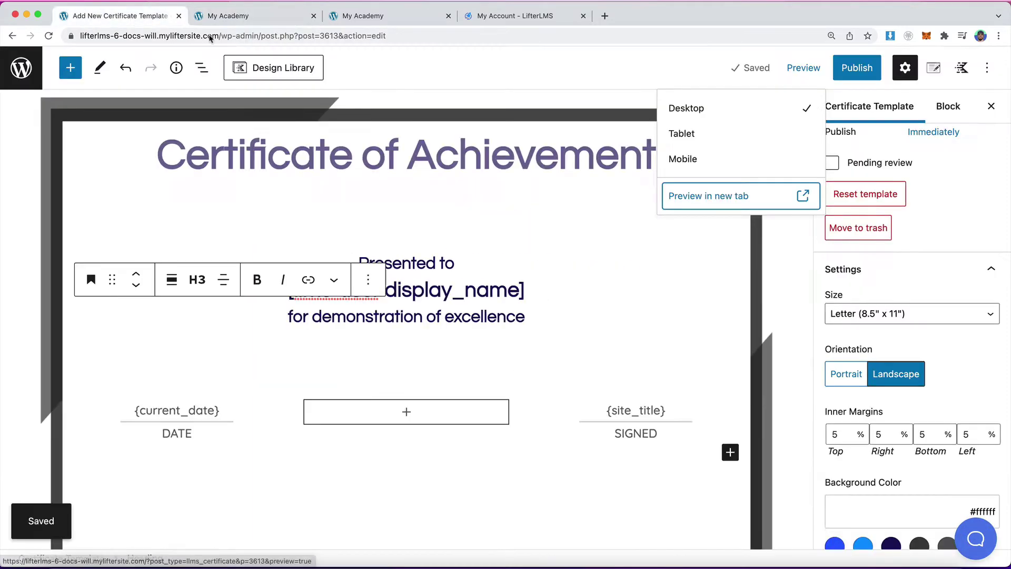
{"action": "left_click", "coordinate": [243, 17]}
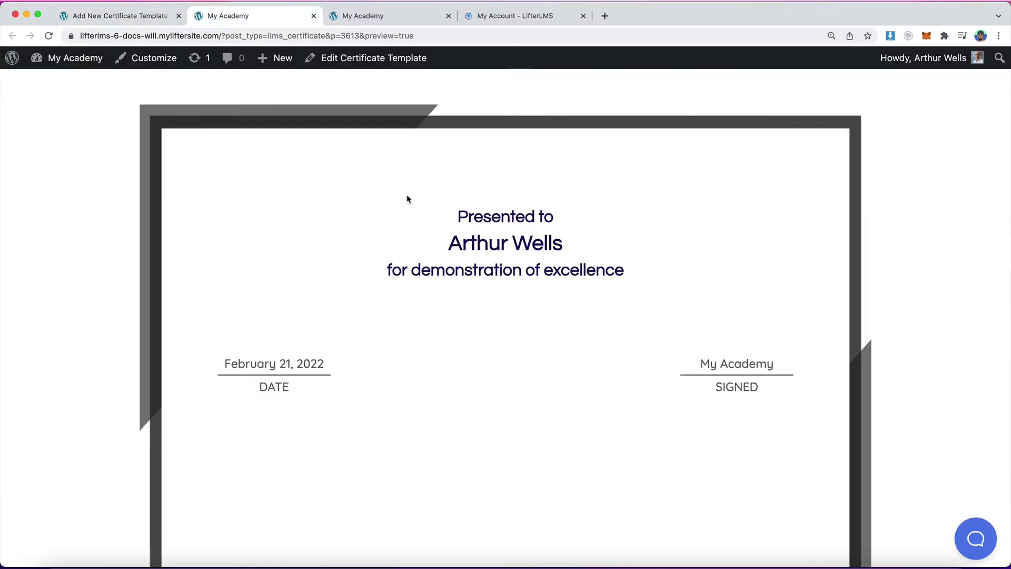
{"action": "scroll", "coordinate": [405, 198], "scroll_direction": "down", "scroll_amount": 5}
{"action": "left_click", "coordinate": [466, 524]}
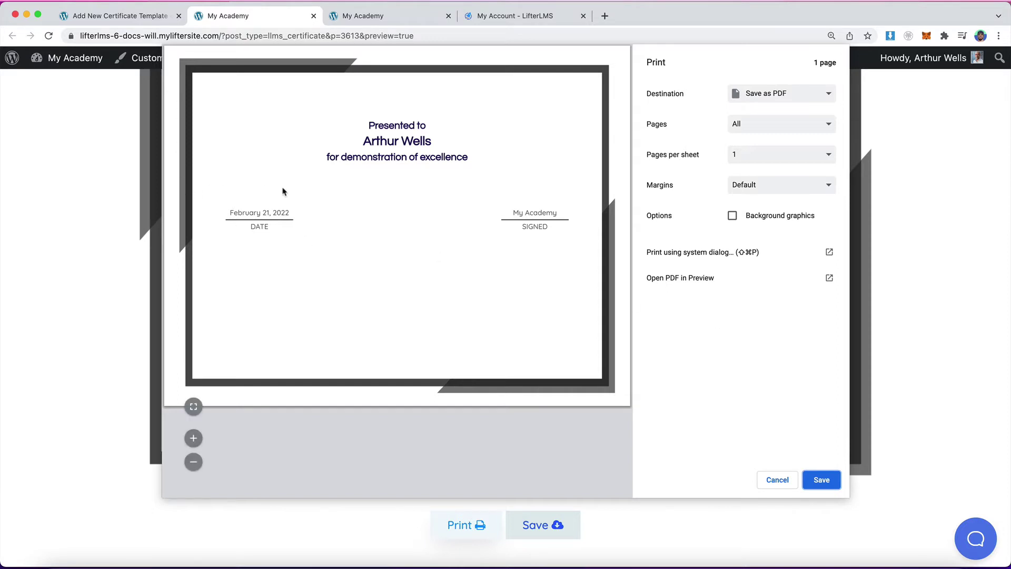
{"action": "left_click", "coordinate": [777, 479]}
Toggle the certificate orientation between portrait and landscape, leaving it on landscape.
{"action": "left_click", "coordinate": [124, 16]}
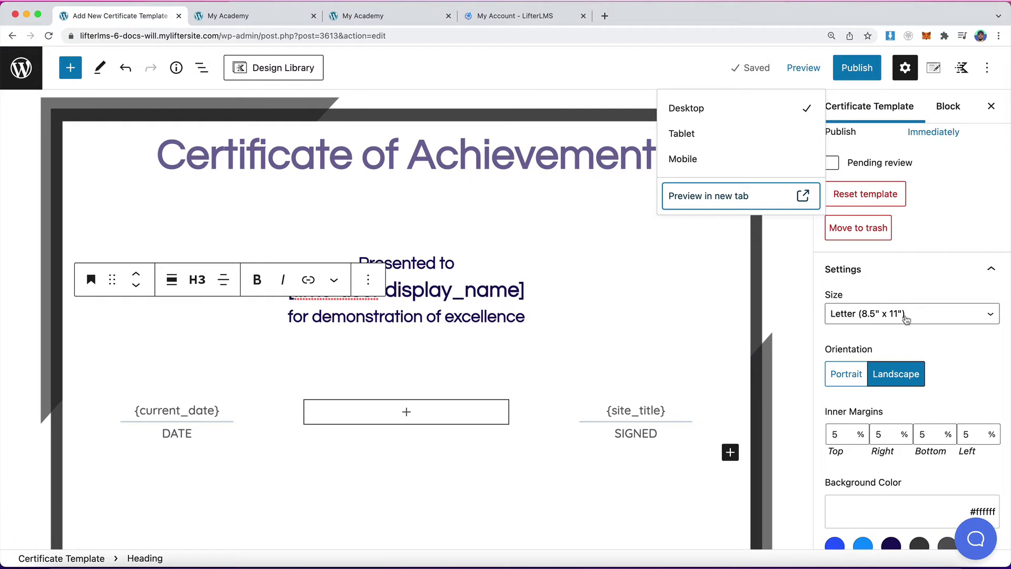
{"action": "left_click", "coordinate": [843, 379]}
{"action": "left_click", "coordinate": [844, 379]}
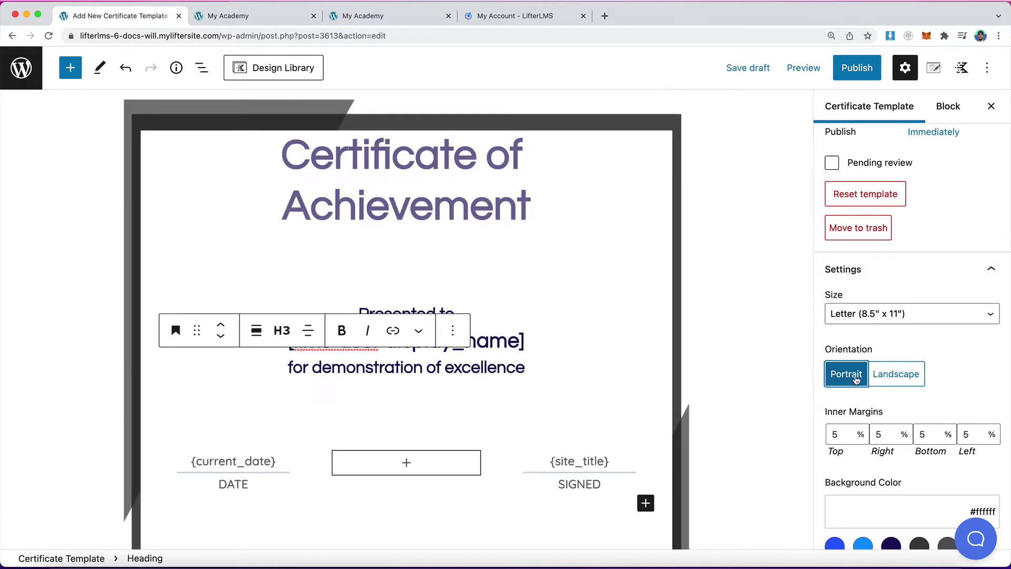
{"action": "scroll", "coordinate": [678, 328], "scroll_direction": "down", "scroll_amount": 5}
{"action": "scroll", "coordinate": [679, 328], "scroll_direction": "up", "scroll_amount": 3}
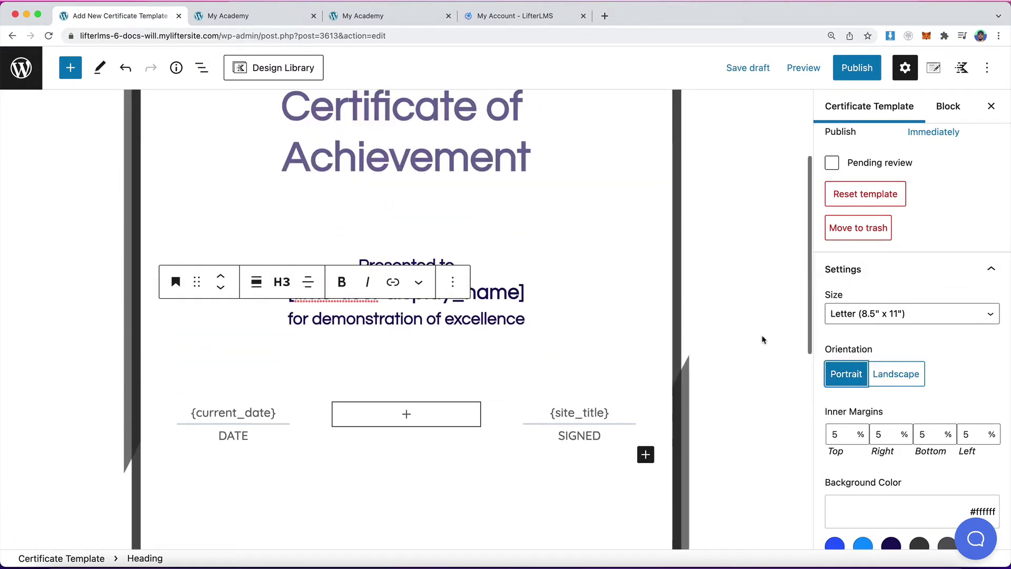
{"action": "left_click", "coordinate": [895, 375]}
{"action": "left_click", "coordinate": [883, 376]}
{"action": "left_click", "coordinate": [882, 376]}
{"action": "left_click", "coordinate": [882, 376]}
{"action": "left_click", "coordinate": [895, 375]}
{"action": "scroll", "coordinate": [947, 383], "scroll_direction": "down", "scroll_amount": 1}
{"action": "scroll", "coordinate": [947, 383], "scroll_direction": "down", "scroll_amount": 1}
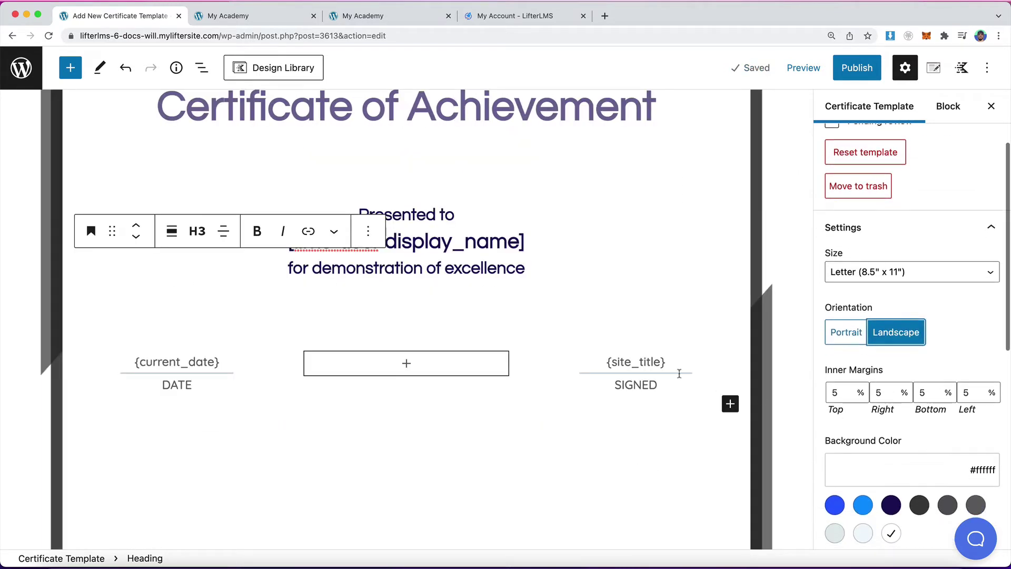
Set the top inner margin to 20% and preview the certificate in a new tab.
{"action": "double_click", "coordinate": [841, 392]}
{"action": "type", "text": "10"}
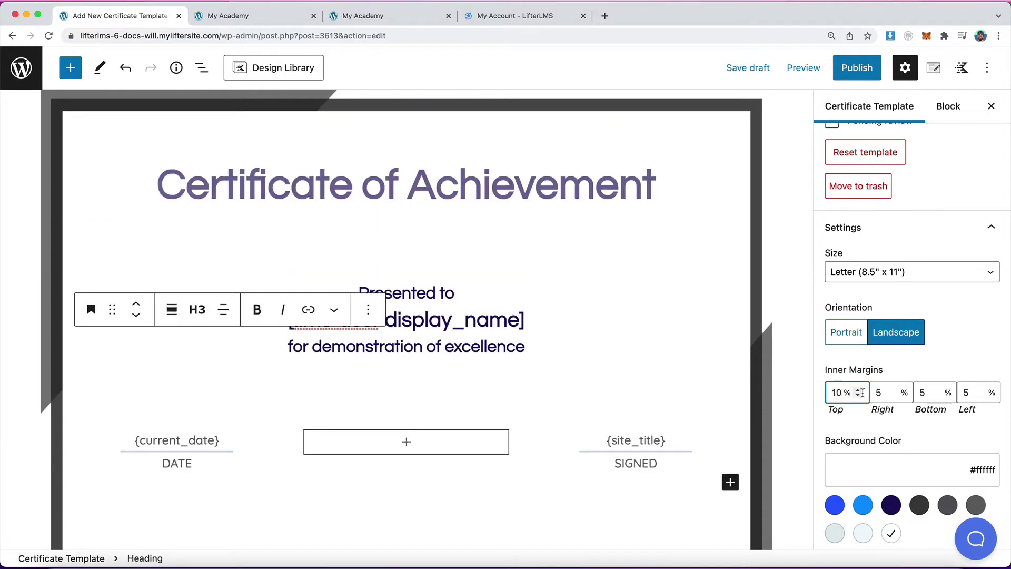
{"action": "left_click", "coordinate": [790, 136]}
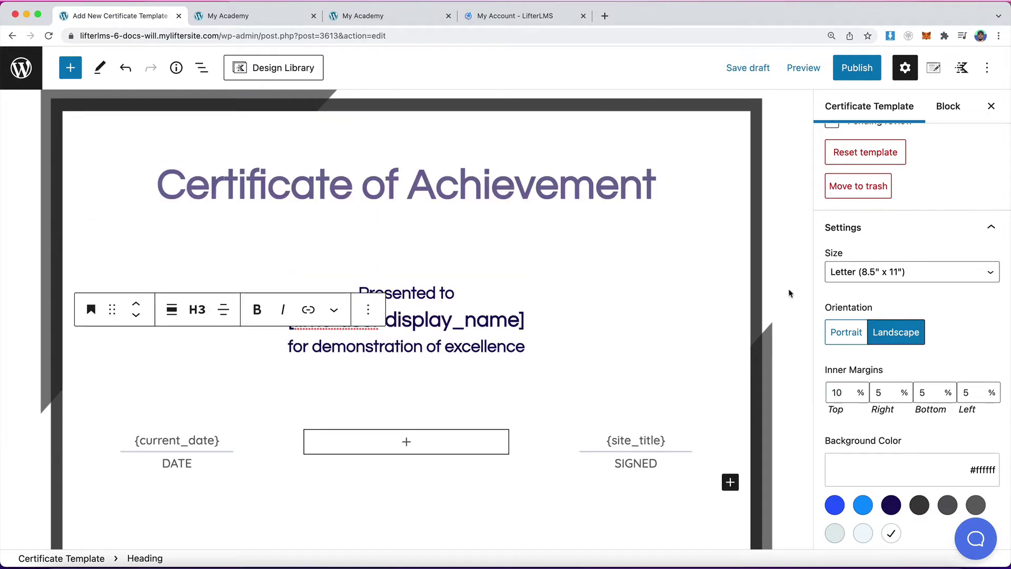
{"action": "left_click", "coordinate": [841, 392]}
{"action": "key", "text": "BackSpace"}
{"action": "type", "text": "2"}
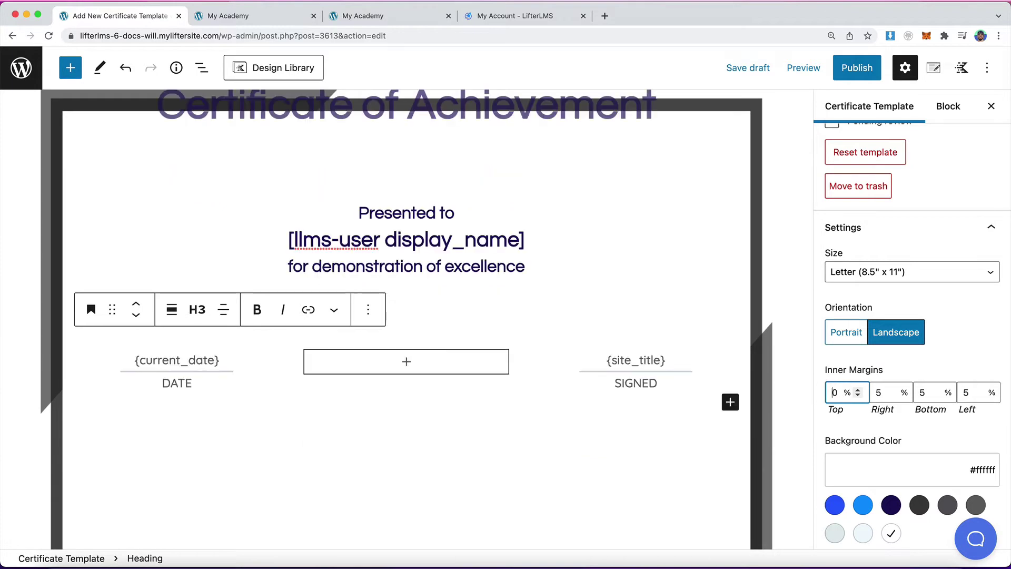
{"action": "left_click", "coordinate": [797, 68]}
{"action": "left_click", "coordinate": [748, 194]}
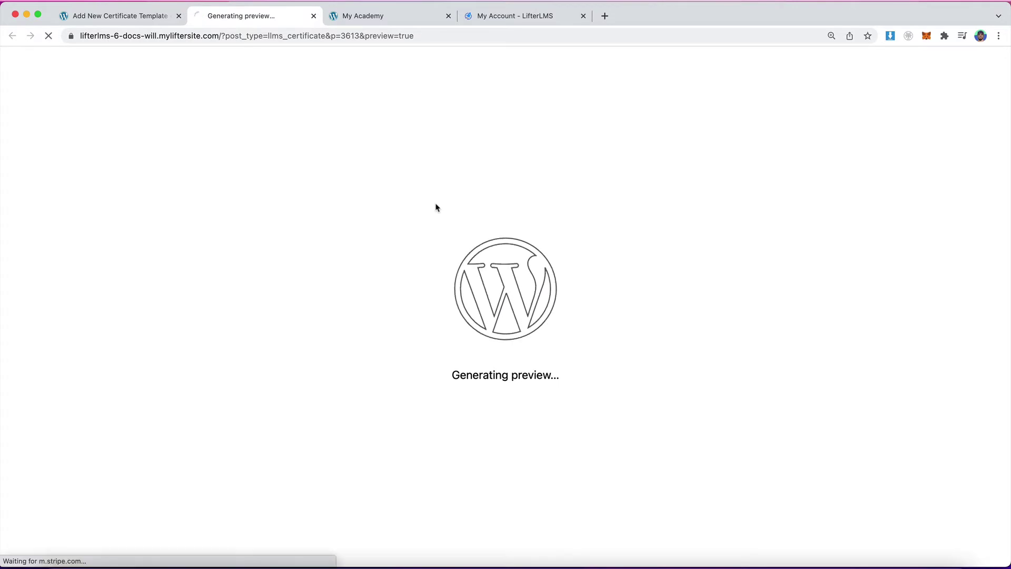
Back in the editor, set the certificate background colour to blue #0e94ff.
{"action": "scroll", "coordinate": [527, 269], "scroll_direction": "down", "scroll_amount": 2}
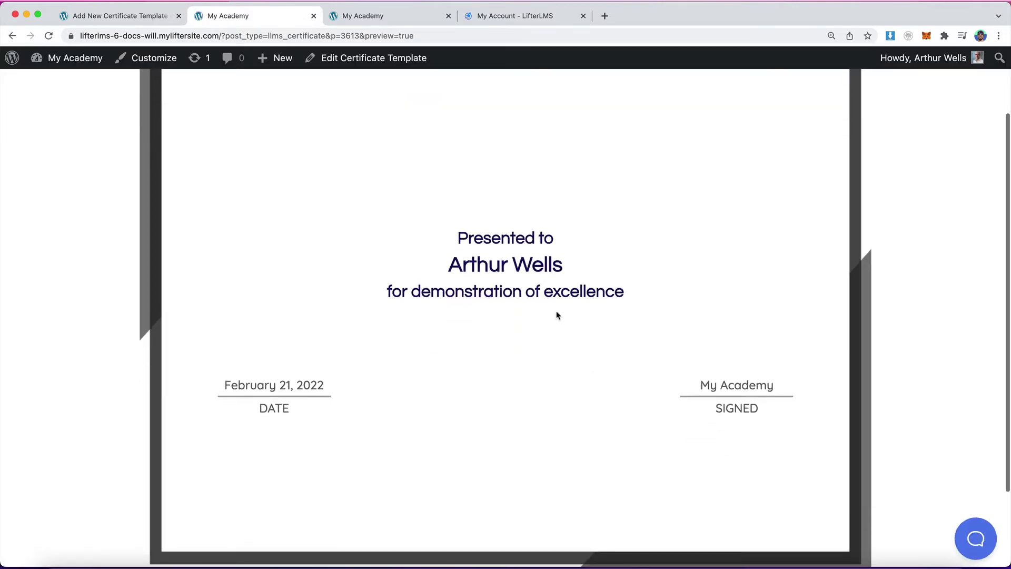
{"action": "left_click", "coordinate": [133, 20]}
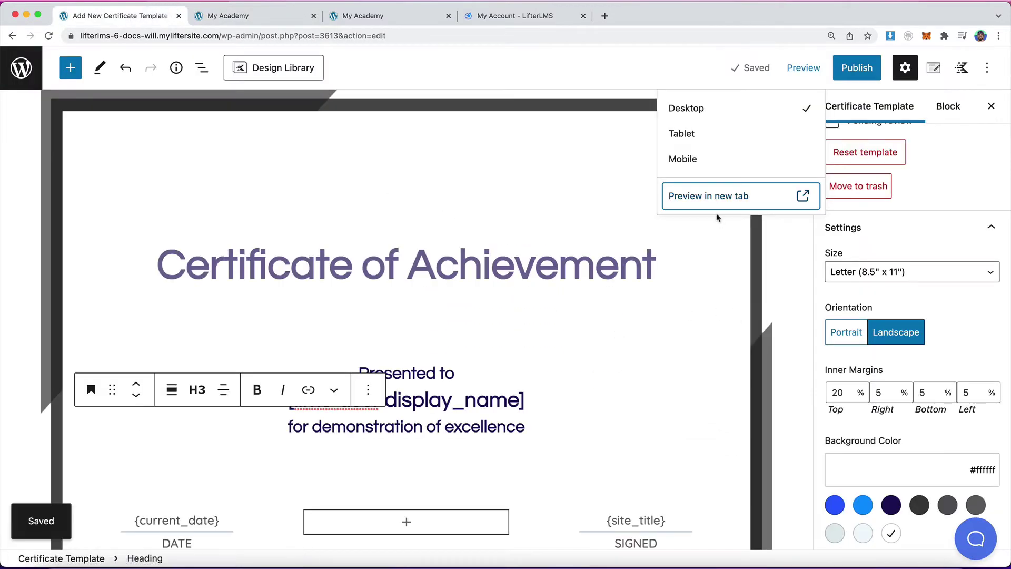
{"action": "left_click", "coordinate": [22, 220]}
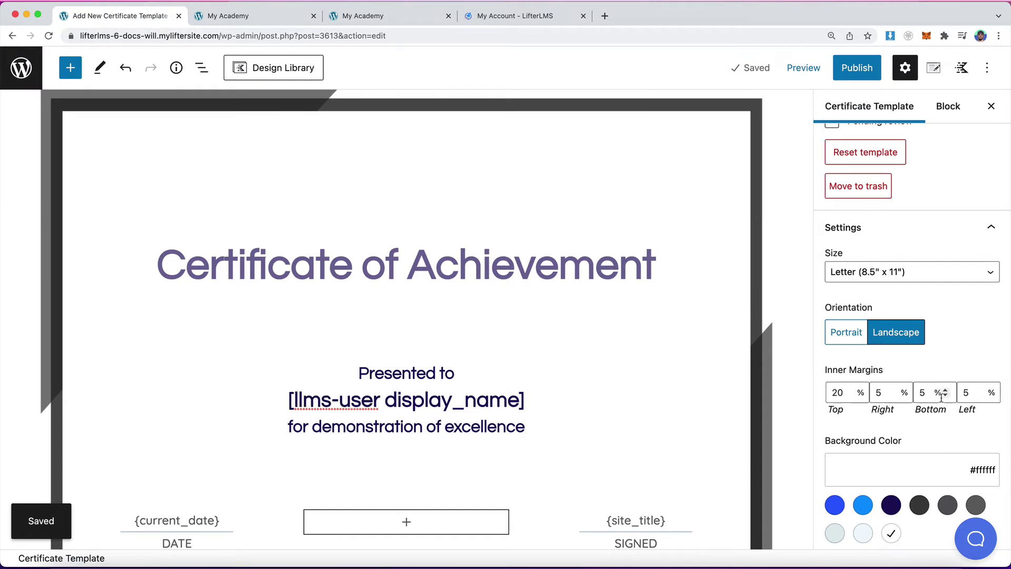
{"action": "scroll", "coordinate": [937, 403], "scroll_direction": "down", "scroll_amount": 3}
{"action": "left_click", "coordinate": [863, 427]}
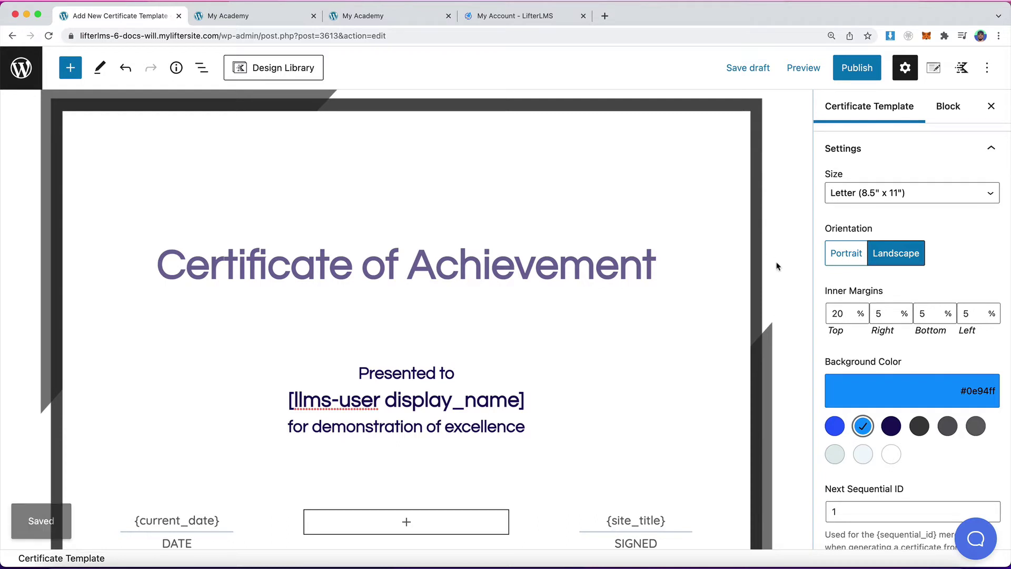
Preview the blue-background certificate in a new tab, open its print dialog, and return to the editor.
{"action": "scroll", "coordinate": [777, 266], "scroll_direction": "up", "scroll_amount": 2}
{"action": "scroll", "coordinate": [777, 266], "scroll_direction": "down", "scroll_amount": 2}
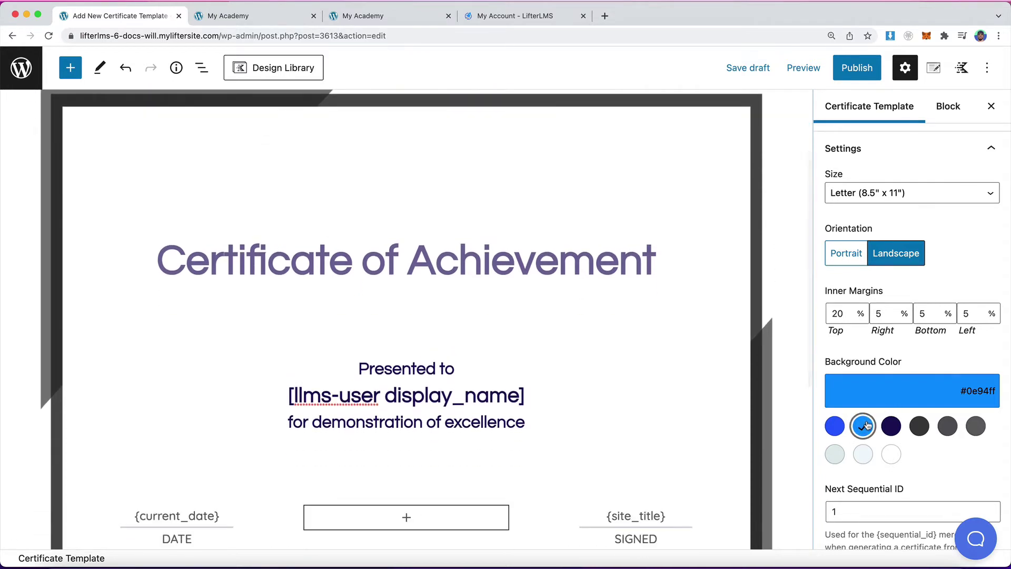
{"action": "left_click", "coordinate": [803, 68]}
{"action": "left_click", "coordinate": [718, 195]}
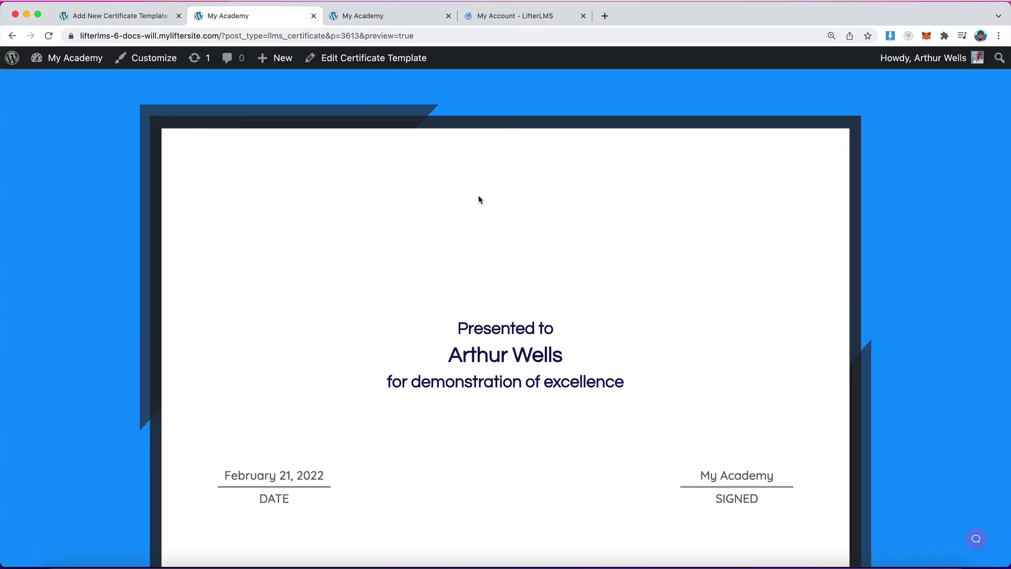
{"action": "scroll", "coordinate": [478, 198], "scroll_direction": "down", "scroll_amount": 3}
{"action": "scroll", "coordinate": [405, 369], "scroll_direction": "down", "scroll_amount": 3}
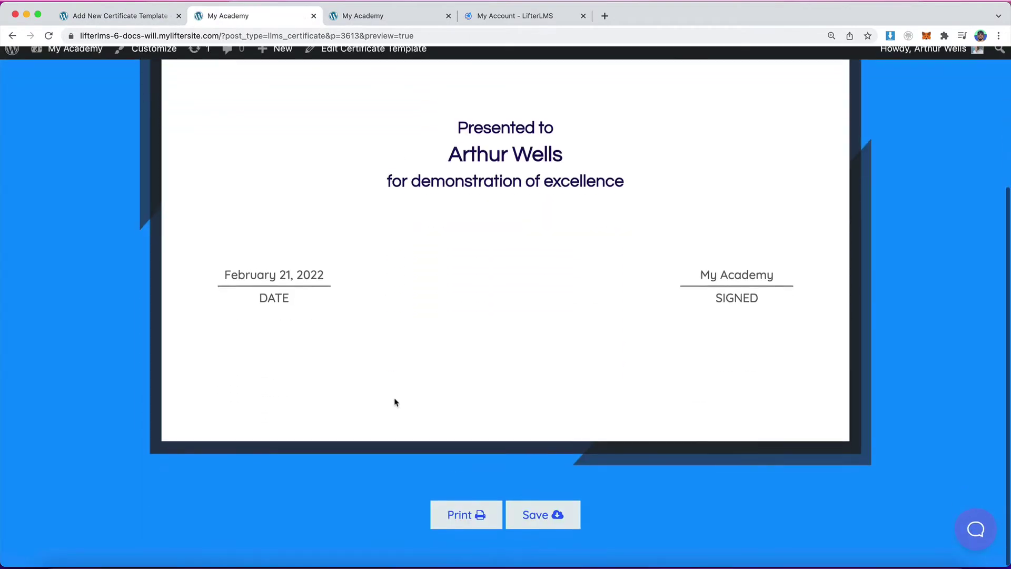
{"action": "left_click", "coordinate": [463, 523]}
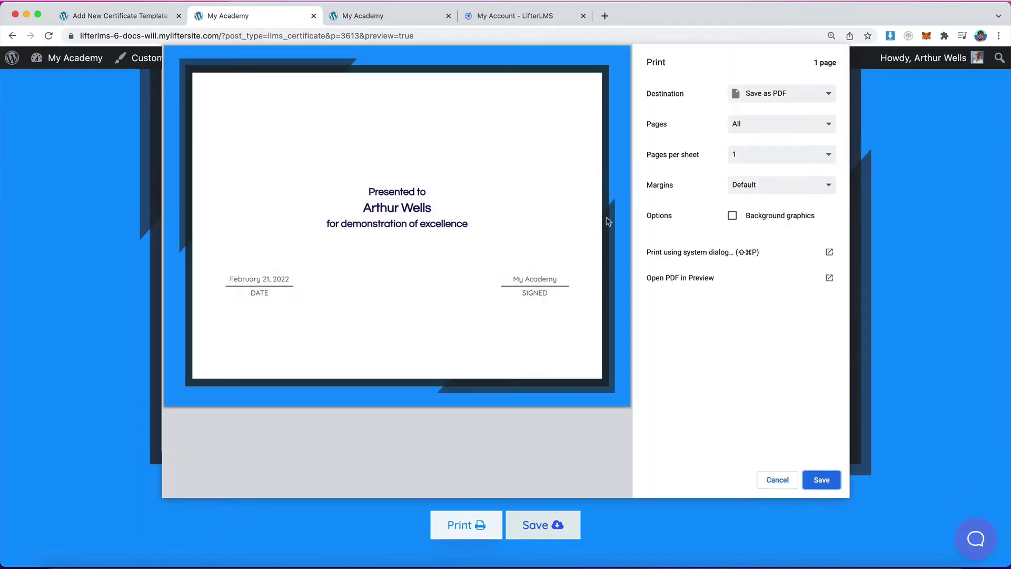
{"action": "left_click", "coordinate": [112, 15]}
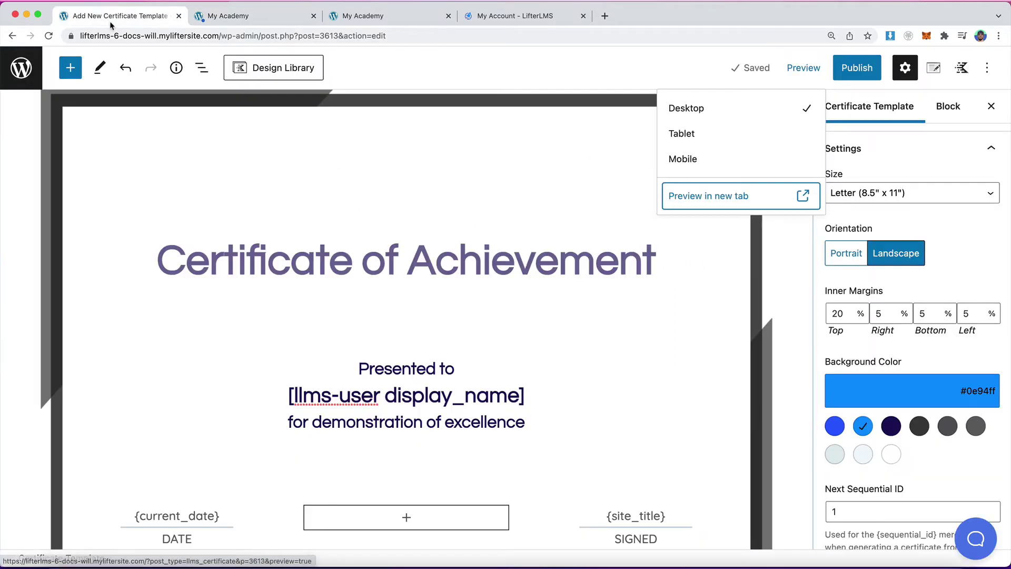
{"action": "scroll", "coordinate": [856, 466], "scroll_direction": "down", "scroll_amount": 2}
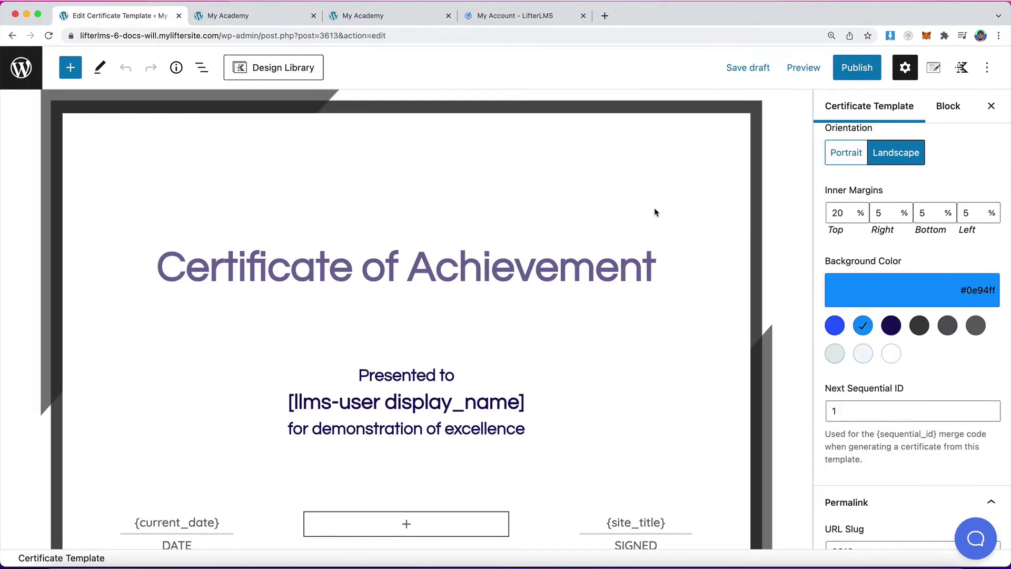
{"action": "scroll", "coordinate": [656, 212], "scroll_direction": "down", "scroll_amount": 1}
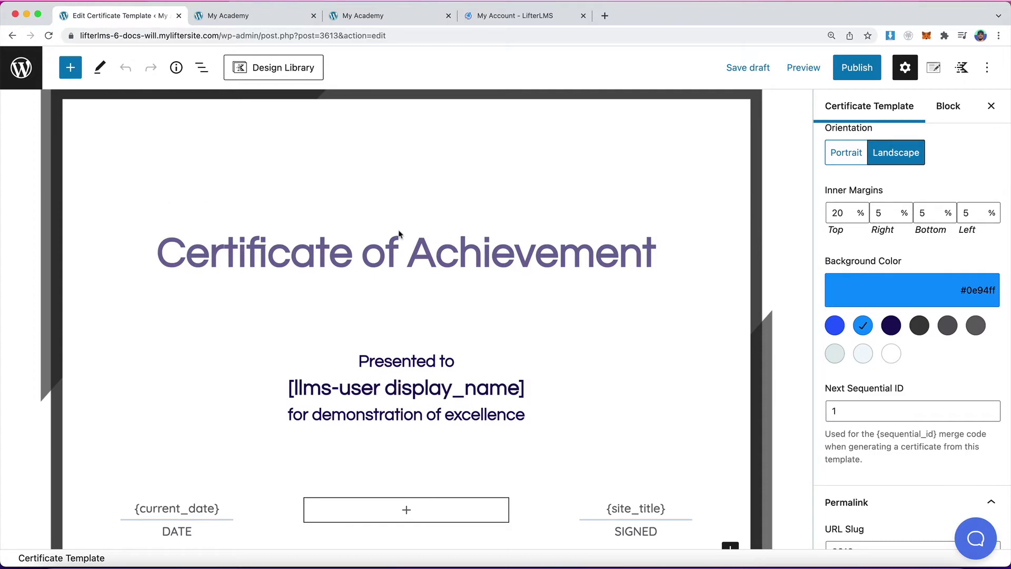
{"action": "left_click", "coordinate": [223, 15]}
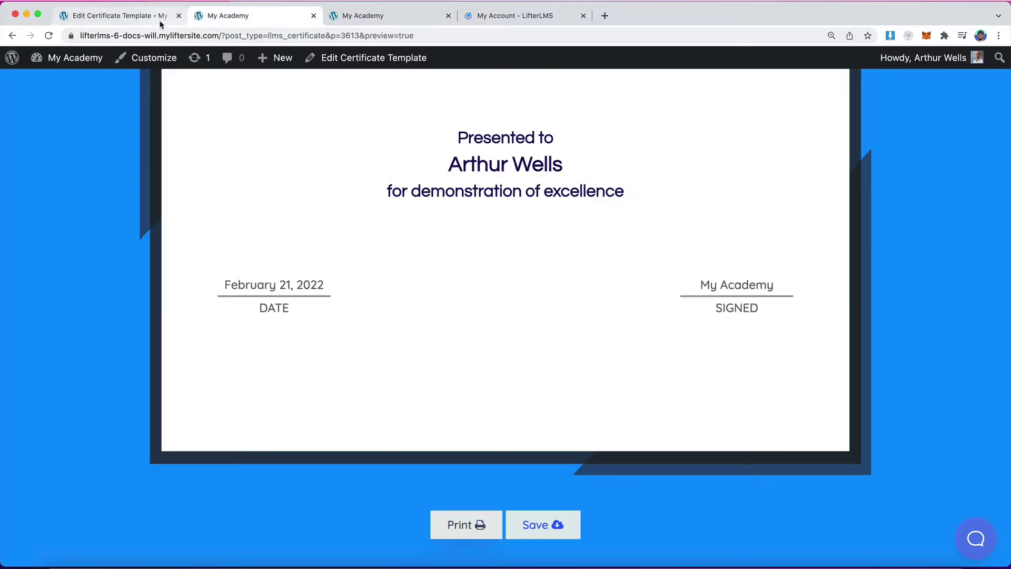
{"action": "left_click", "coordinate": [162, 19]}
{"action": "left_click", "coordinate": [224, 15]}
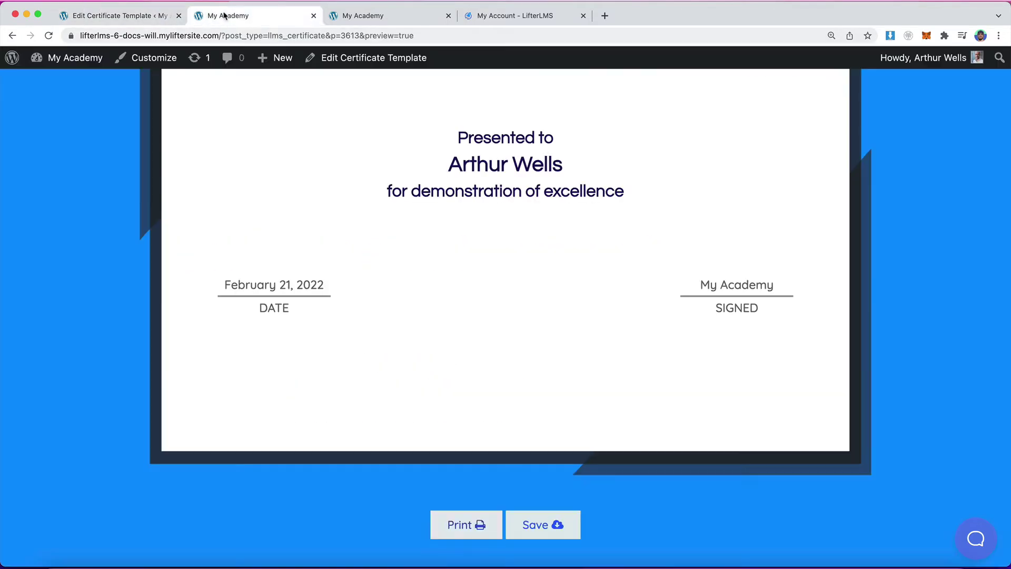
{"action": "left_click", "coordinate": [150, 17]}
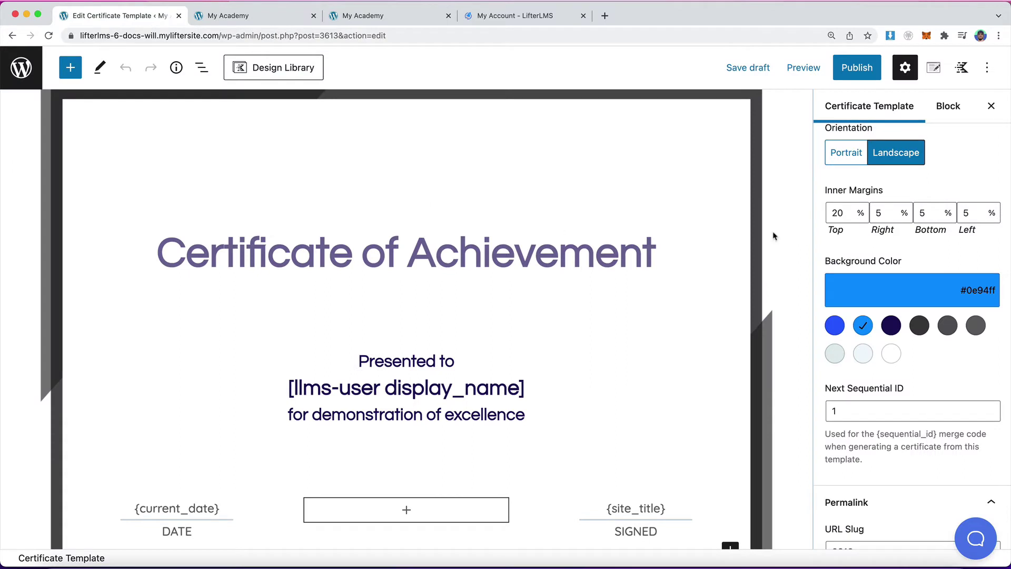
{"action": "scroll", "coordinate": [858, 298], "scroll_direction": "down", "scroll_amount": 6}
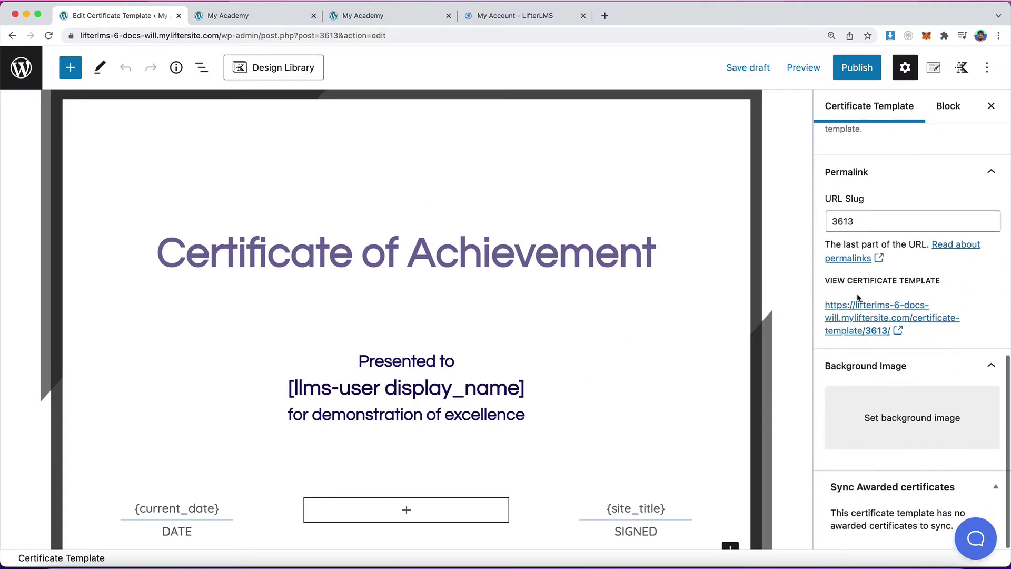
{"action": "left_click", "coordinate": [516, 26]}
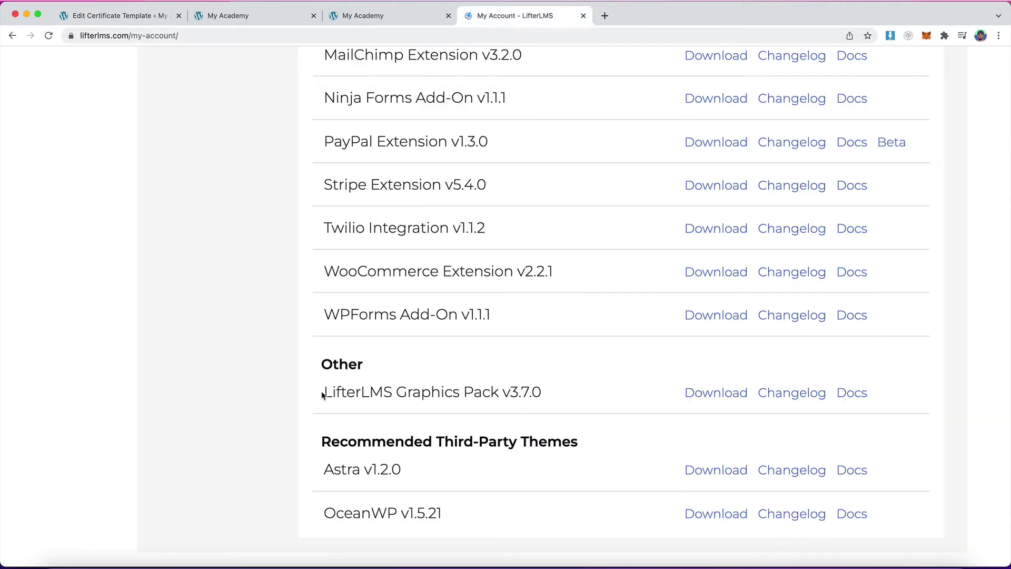
{"action": "left_click_drag", "start_coordinate": [322, 396], "coordinate": [545, 394]}
{"action": "left_click", "coordinate": [114, 18]}
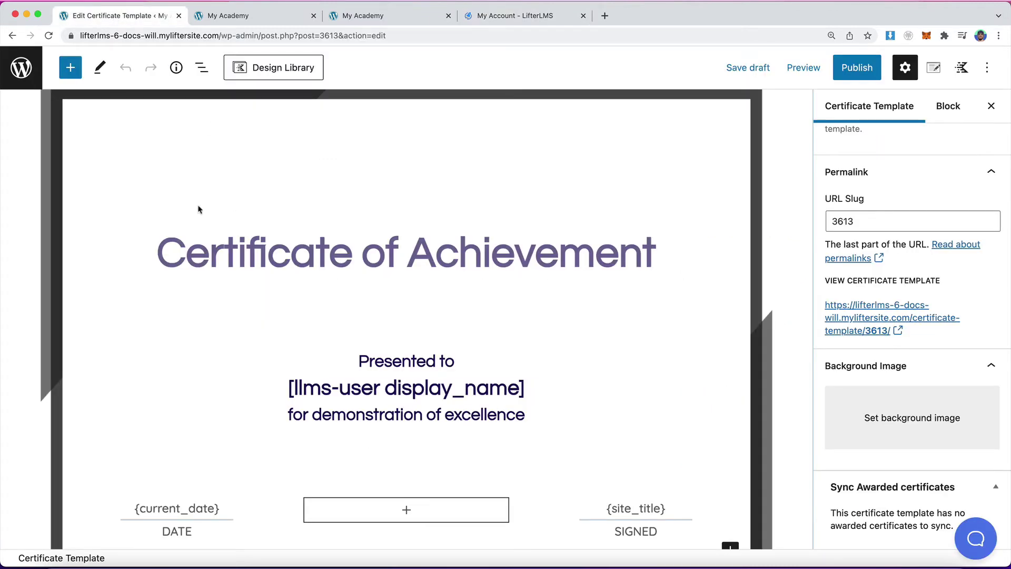
{"action": "left_click", "coordinate": [494, 20]}
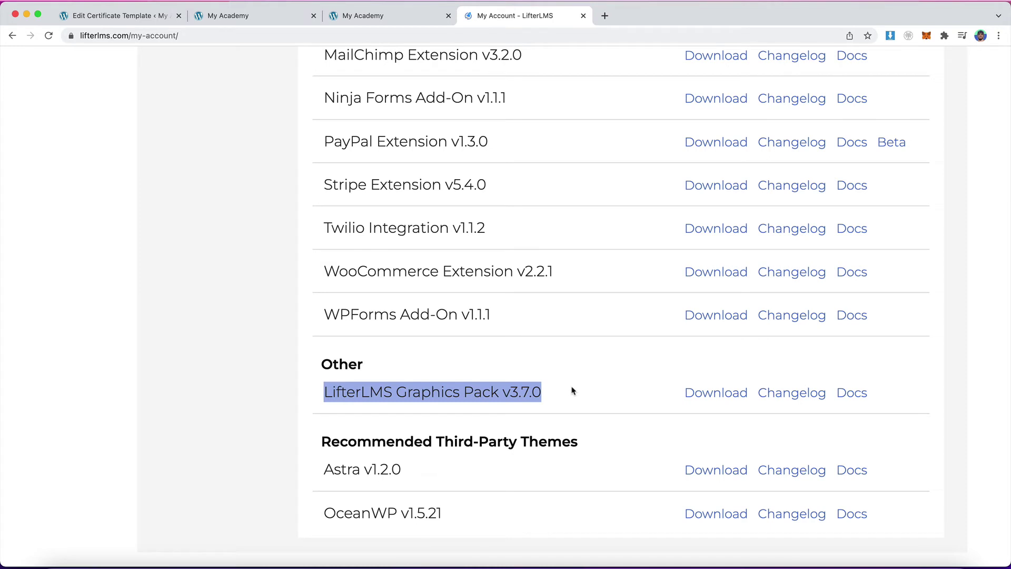
{"action": "left_click", "coordinate": [113, 16]}
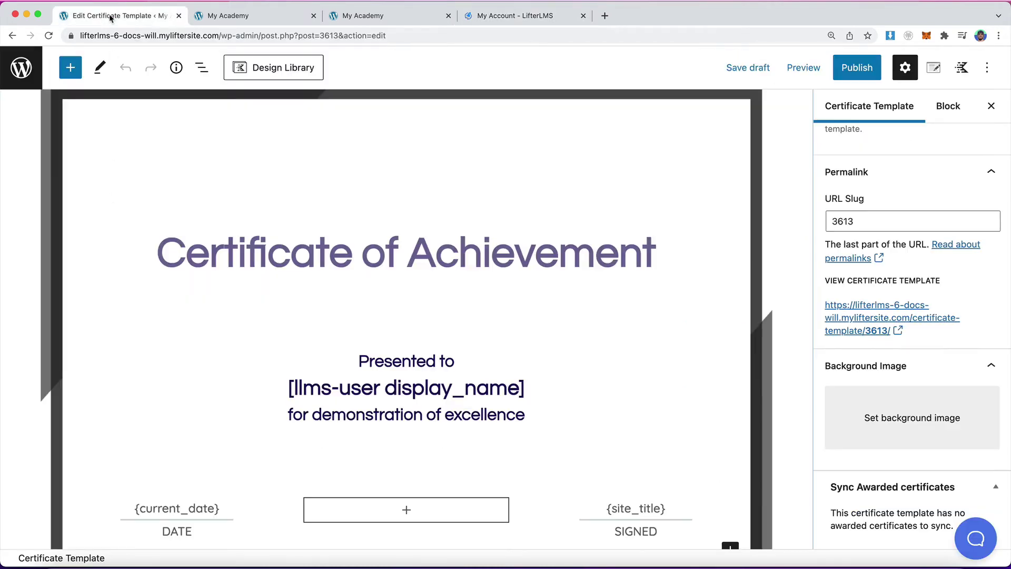
{"action": "scroll", "coordinate": [165, 177], "scroll_direction": "up", "scroll_amount": 1}
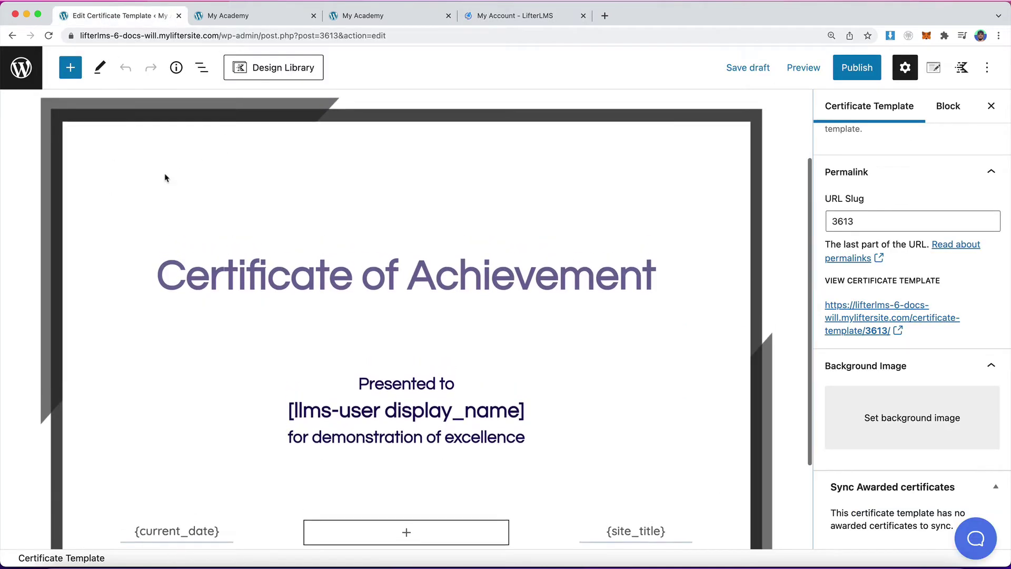
{"action": "left_click", "coordinate": [227, 21]}
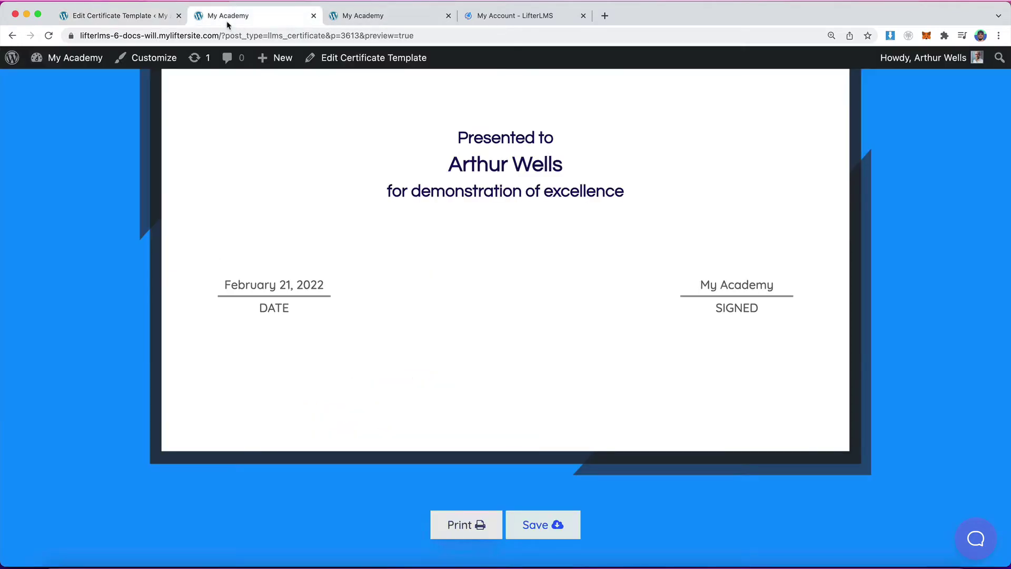
{"action": "left_click", "coordinate": [154, 19]}
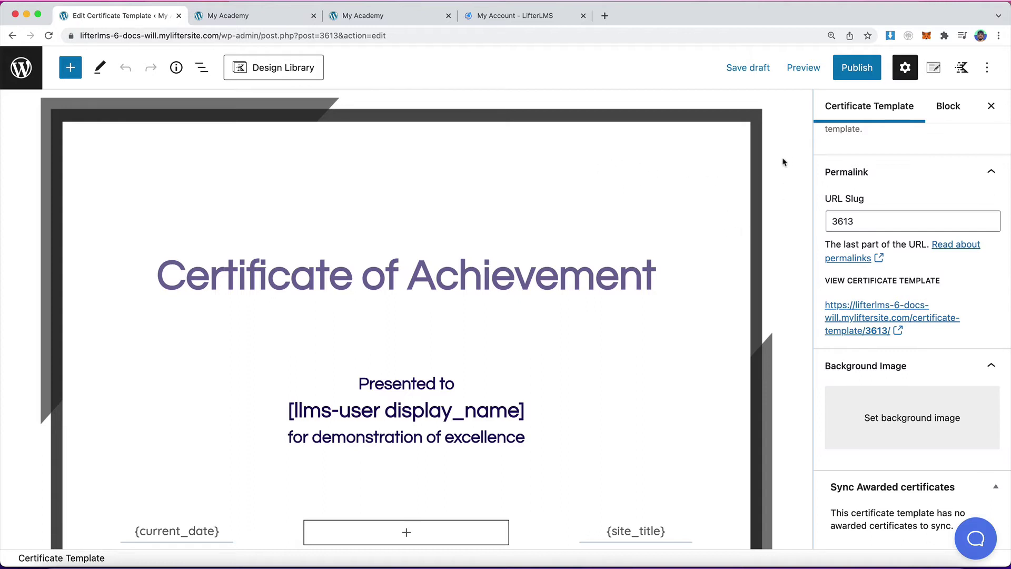
{"action": "left_click", "coordinate": [263, 25]}
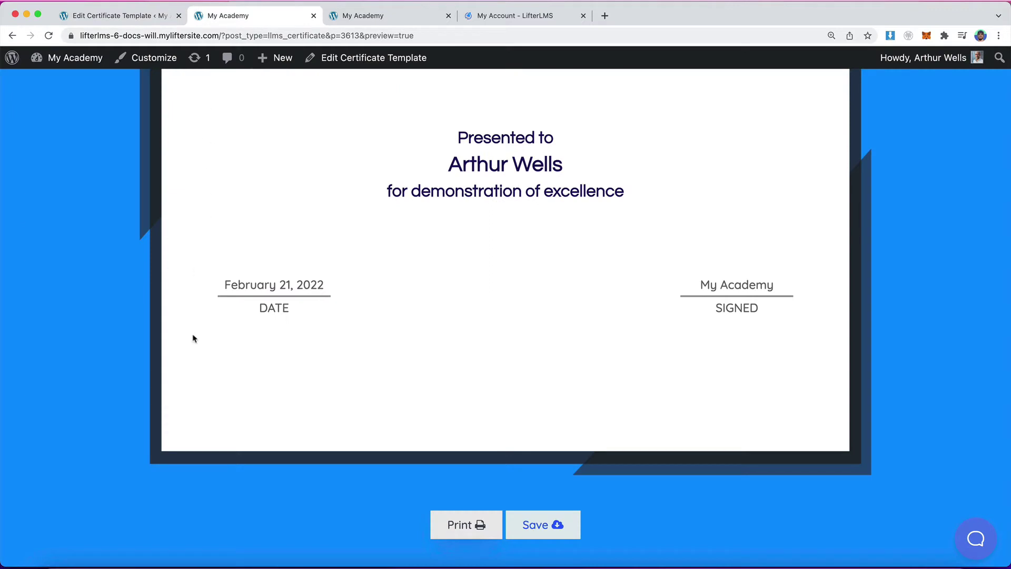
{"action": "left_click", "coordinate": [138, 22]}
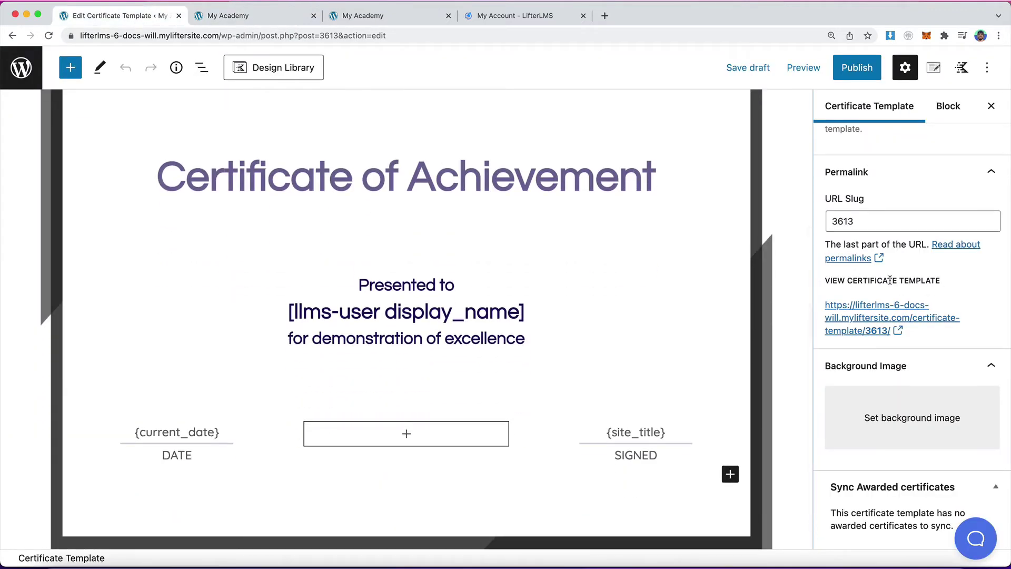
Upload Grey_Series_C.png and set it as the certificate's background image.
{"action": "left_click", "coordinate": [884, 413]}
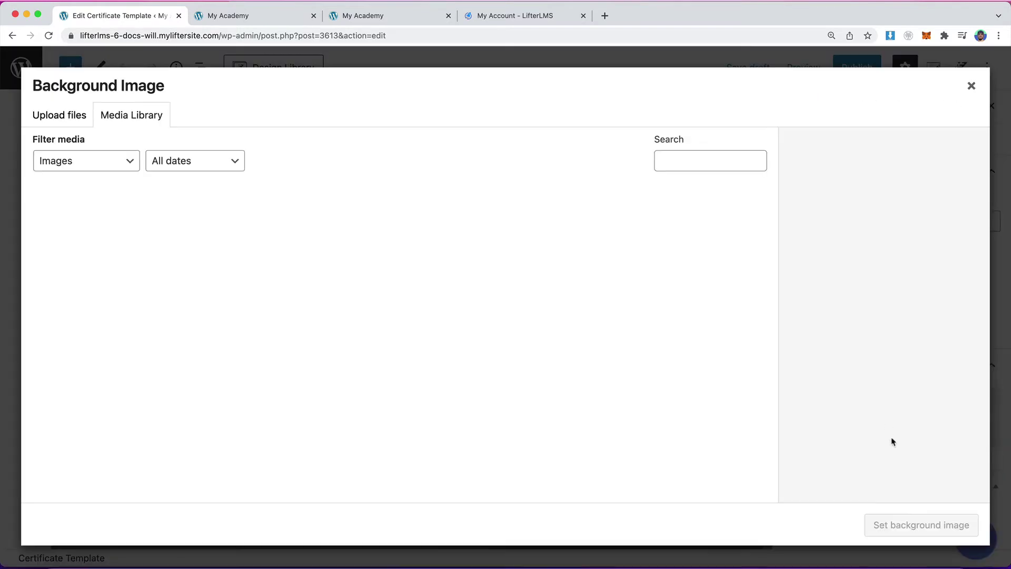
{"action": "left_click", "coordinate": [907, 561]}
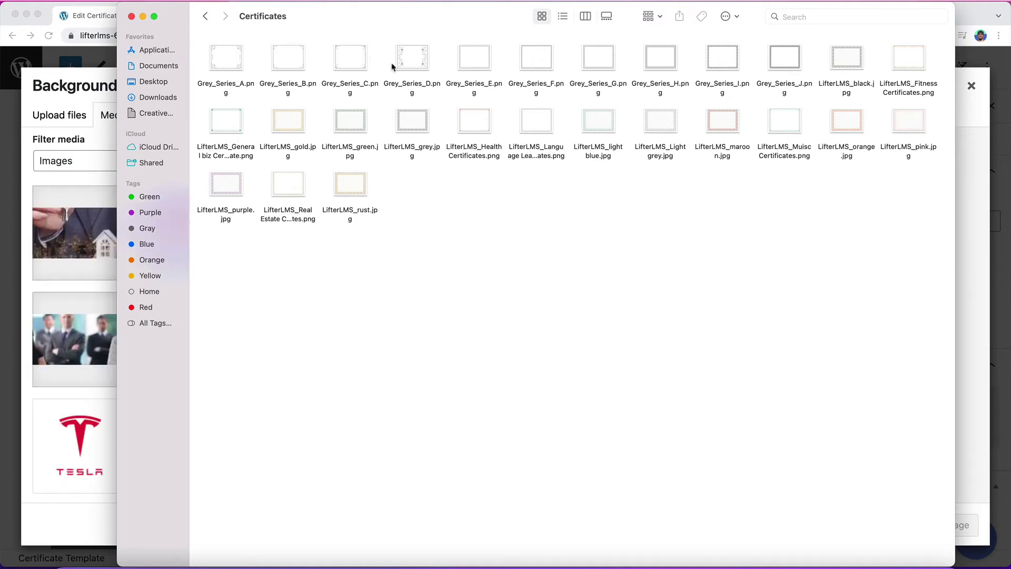
{"action": "left_click_drag", "start_coordinate": [369, 66], "coordinate": [405, 169]}
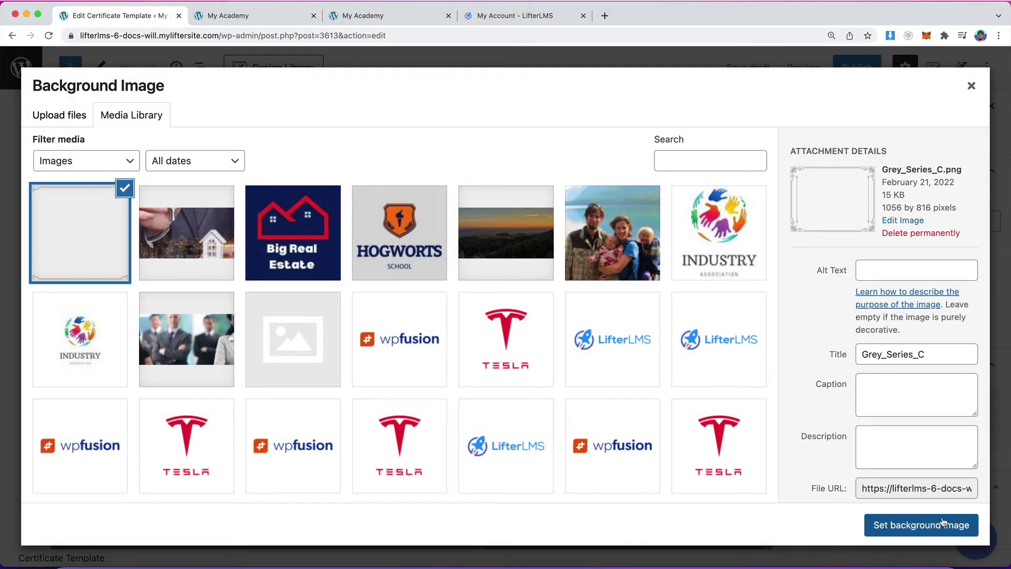
{"action": "left_click", "coordinate": [940, 525]}
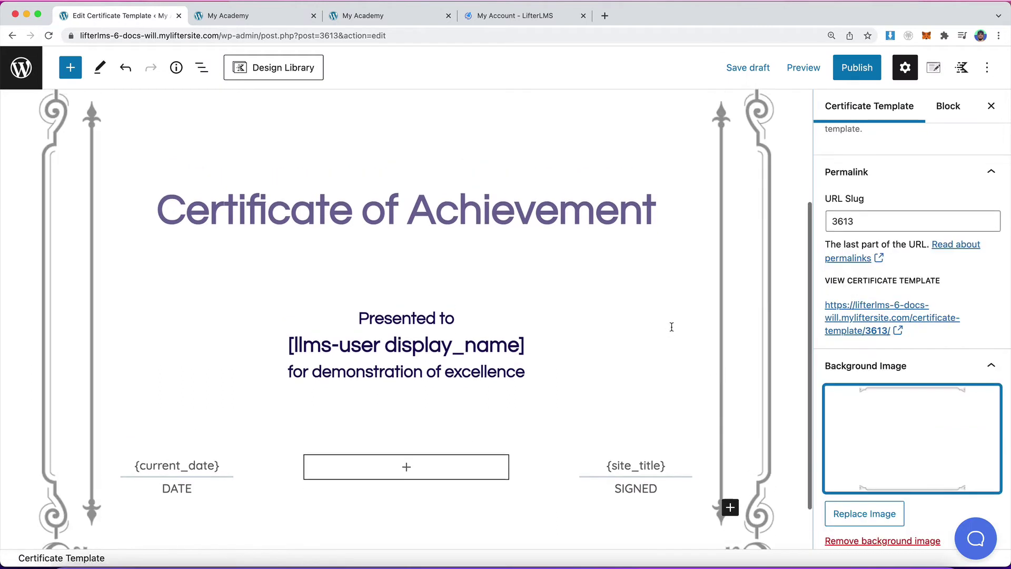
{"action": "left_click", "coordinate": [803, 70]}
{"action": "left_click", "coordinate": [729, 195]}
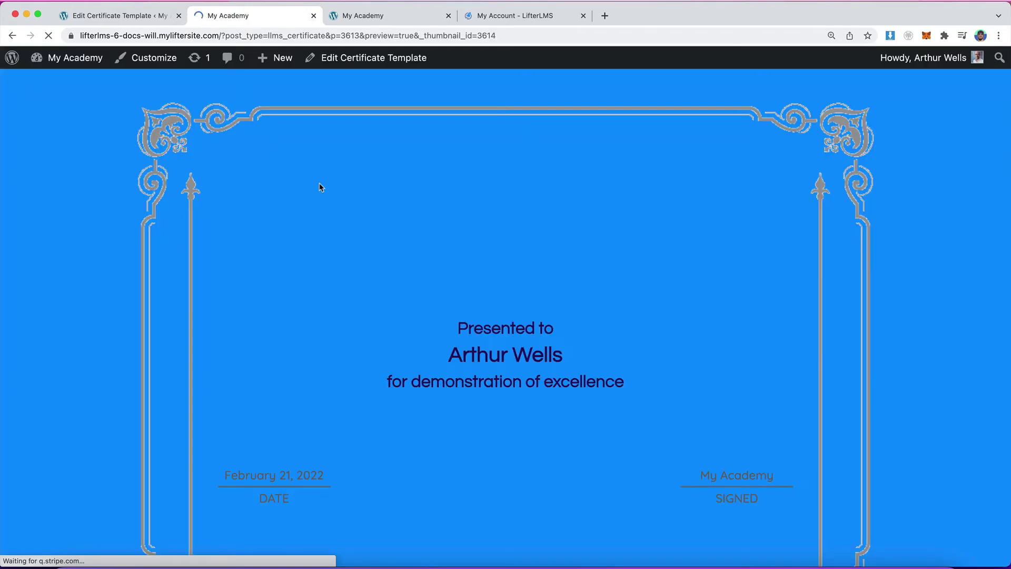
{"action": "scroll", "coordinate": [303, 190], "scroll_direction": "down", "scroll_amount": 2}
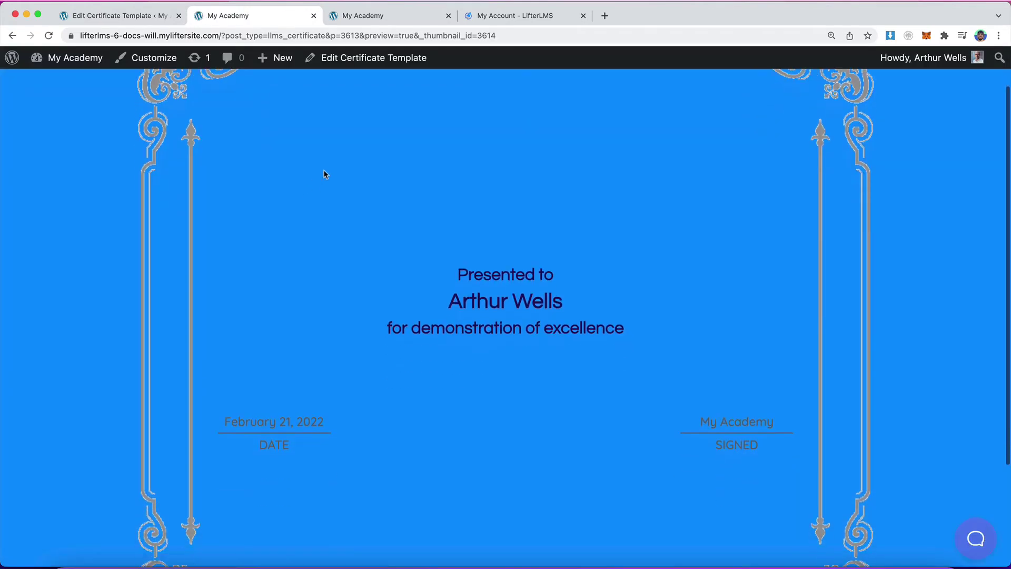
{"action": "scroll", "coordinate": [323, 173], "scroll_direction": "down", "scroll_amount": 3}
{"action": "scroll", "coordinate": [323, 174], "scroll_direction": "up", "scroll_amount": 5}
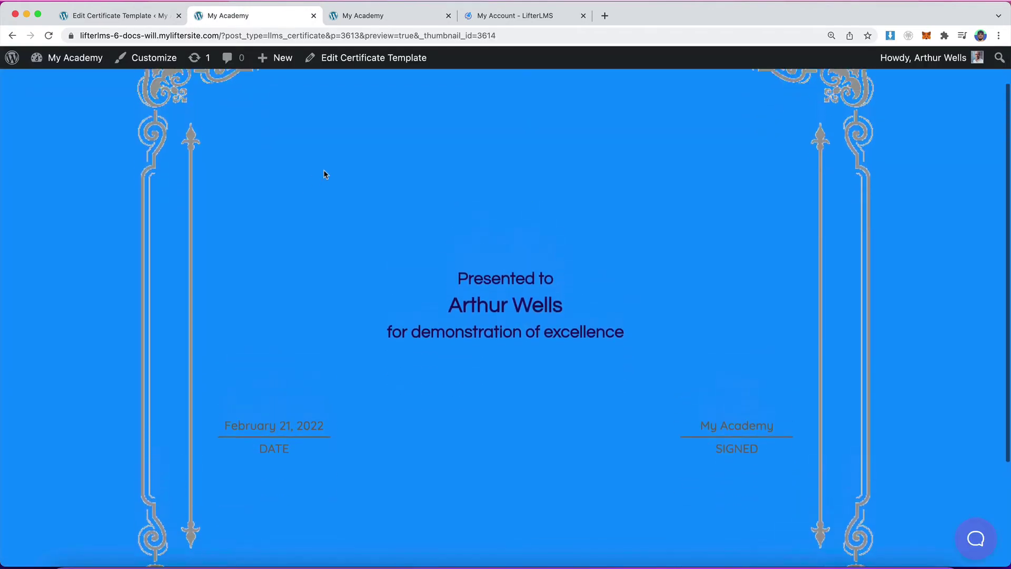
{"action": "left_click", "coordinate": [133, 17]}
{"action": "left_click", "coordinate": [778, 282]}
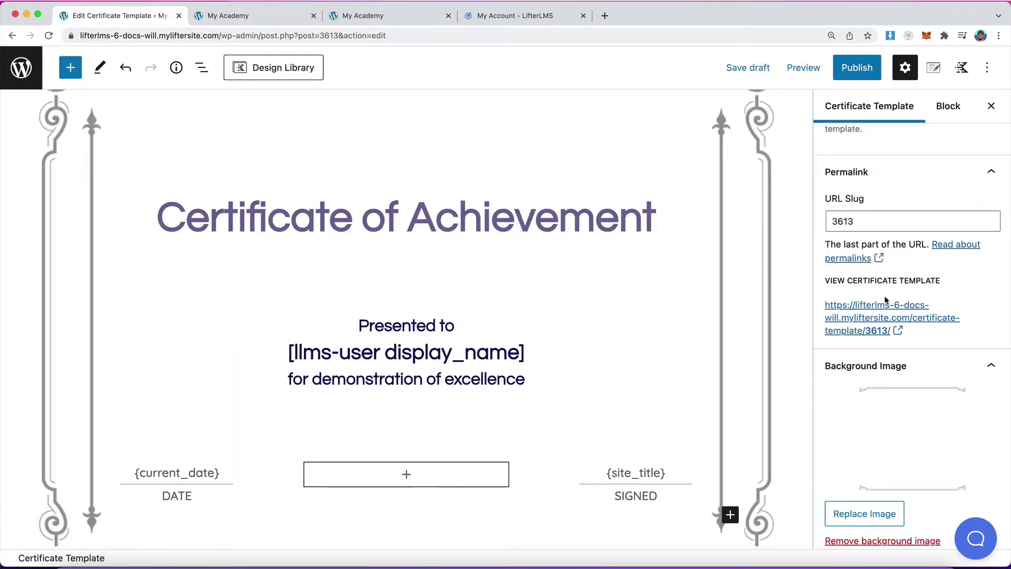
Add a paragraph block in the empty centre column and copy {sequential_id} from the merge codes list.
{"action": "scroll", "coordinate": [884, 301], "scroll_direction": "down", "scroll_amount": 3}
{"action": "scroll", "coordinate": [884, 301], "scroll_direction": "up", "scroll_amount": 10}
{"action": "scroll", "coordinate": [842, 342], "scroll_direction": "down", "scroll_amount": 4}
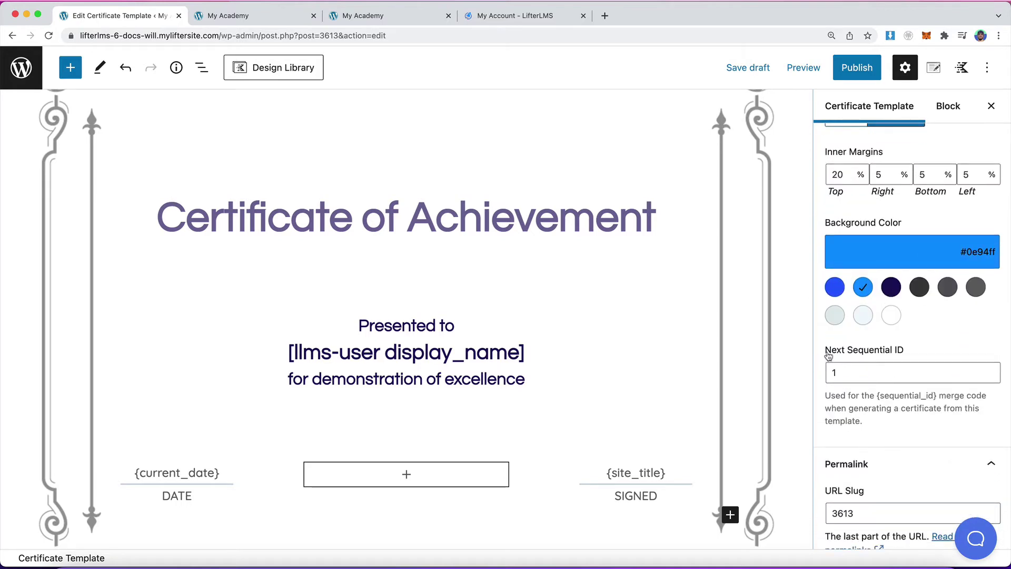
{"action": "left_click_drag", "start_coordinate": [877, 396], "coordinate": [936, 399]}
{"action": "left_click", "coordinate": [402, 474]}
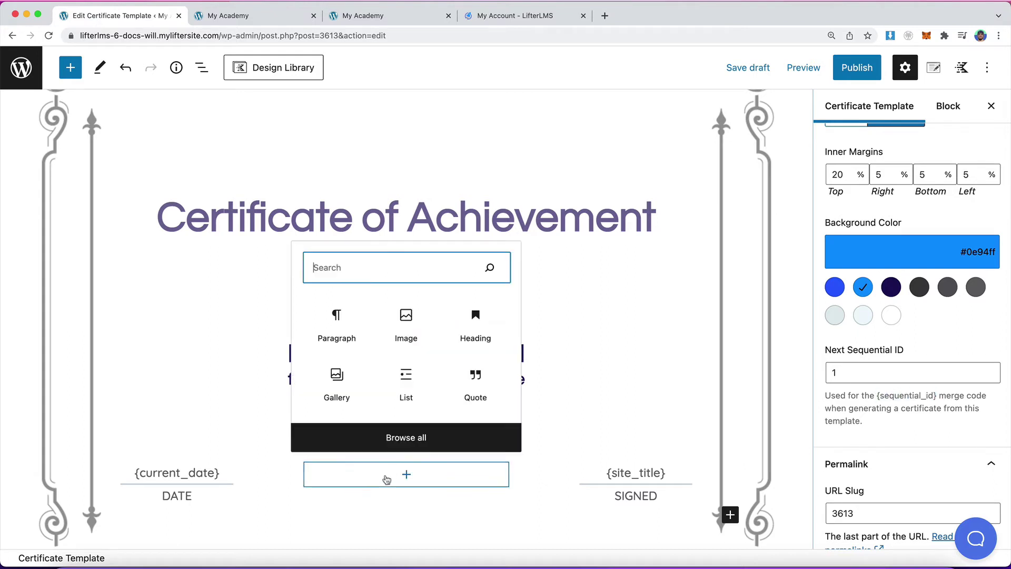
{"action": "left_click", "coordinate": [329, 319]}
{"action": "type", "text": "a"}
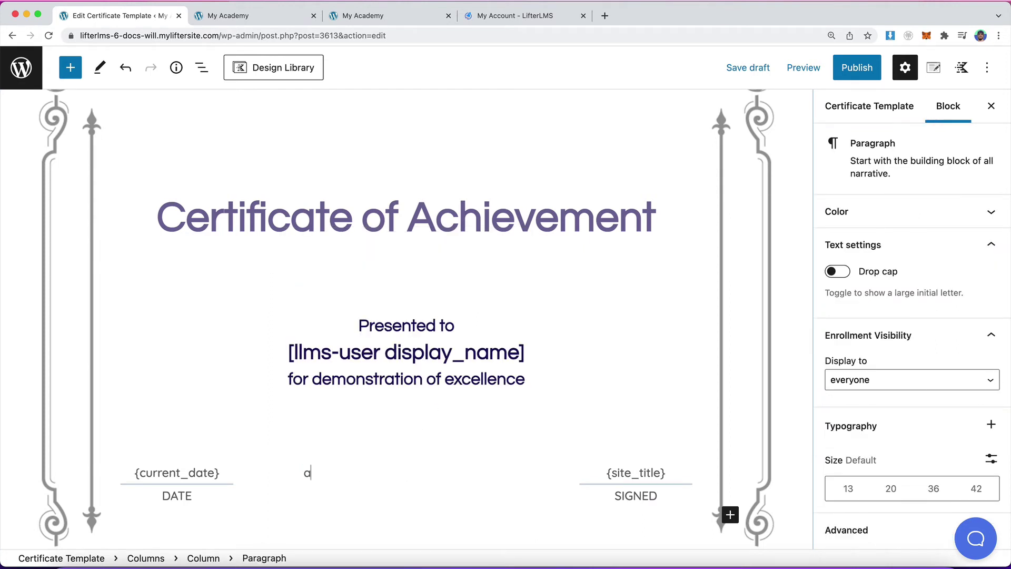
{"action": "left_click", "coordinate": [551, 436]}
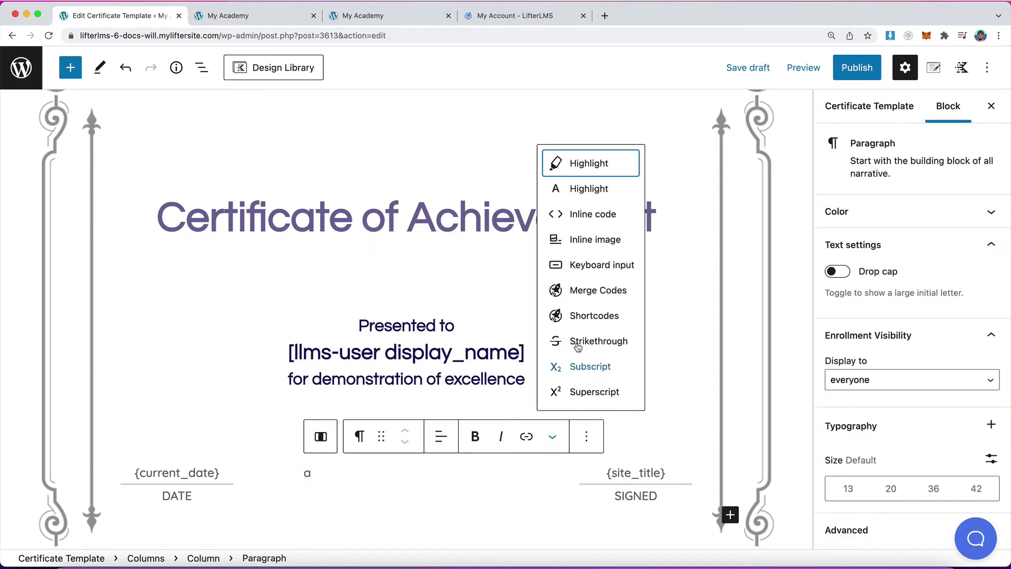
{"action": "left_click", "coordinate": [592, 292]}
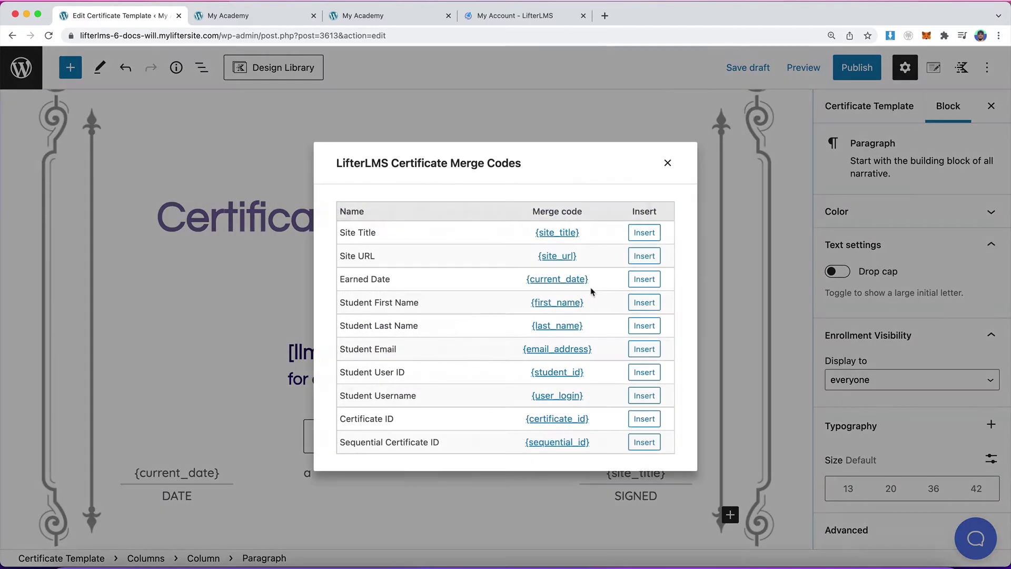
{"action": "left_click_drag", "start_coordinate": [588, 443], "coordinate": [525, 446]}
{"action": "key", "text": "super+c"}
{"action": "left_click", "coordinate": [667, 164]}
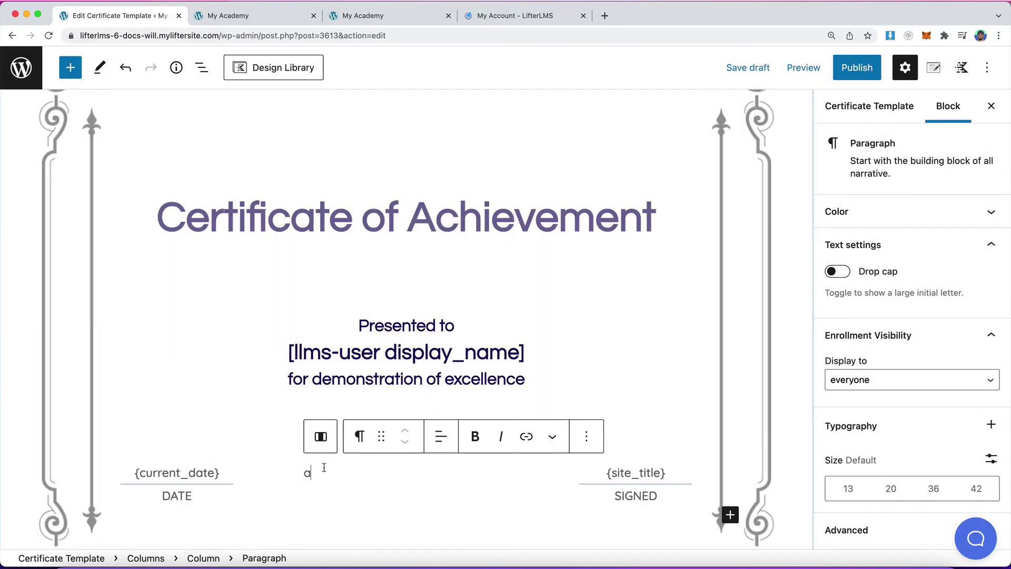
Paste the merge code and type 'Certificate #' before it, correcting the spelling.
{"action": "key", "text": "BackSpace"}
{"action": "key", "text": "super+v"}
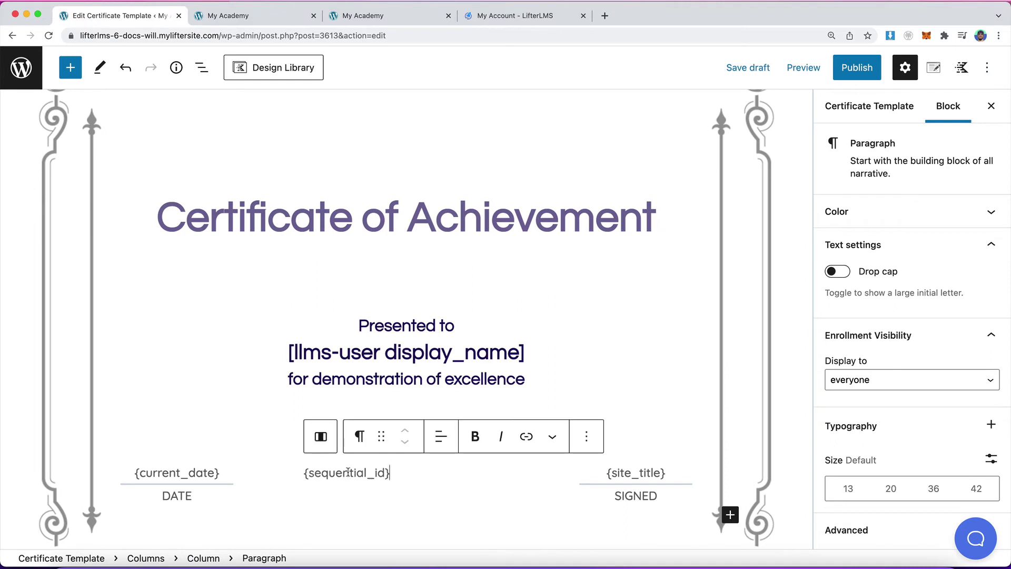
{"action": "left_click", "coordinate": [305, 472]}
{"action": "type", "text": "Certifcate"}
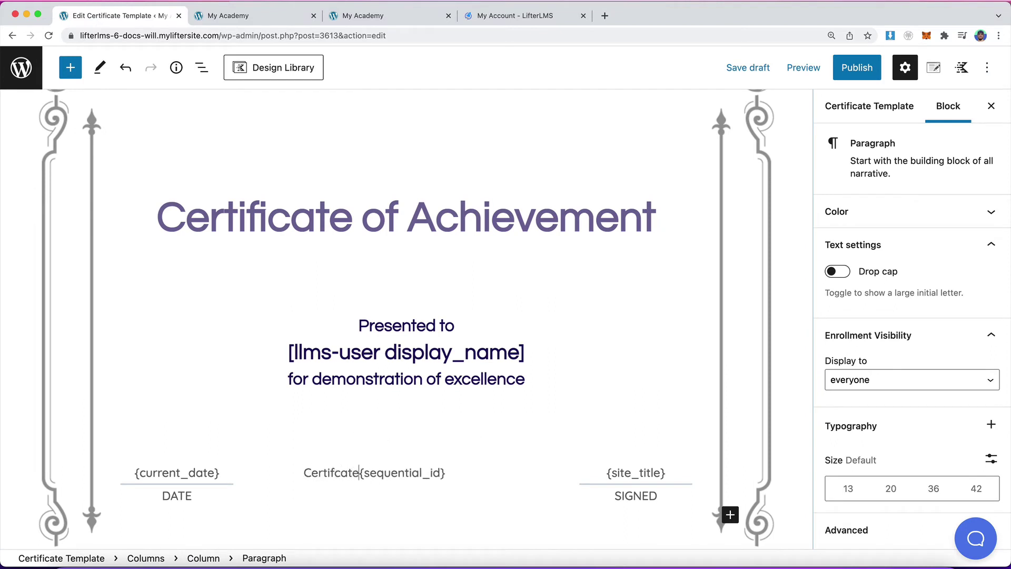
{"action": "type", "text": " #"}
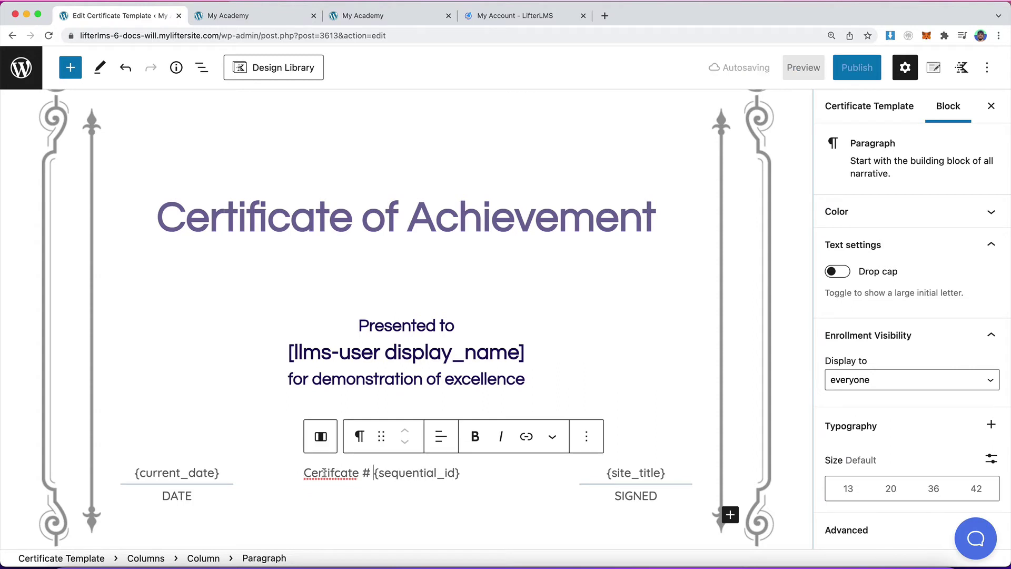
{"action": "right_click", "coordinate": [325, 472]}
{"action": "left_click", "coordinate": [379, 323]}
{"action": "left_click", "coordinate": [465, 473]}
Review the sequential ID explanation and the new 'Certificate # {sequential_id}' text.
{"action": "left_click", "coordinate": [792, 404]}
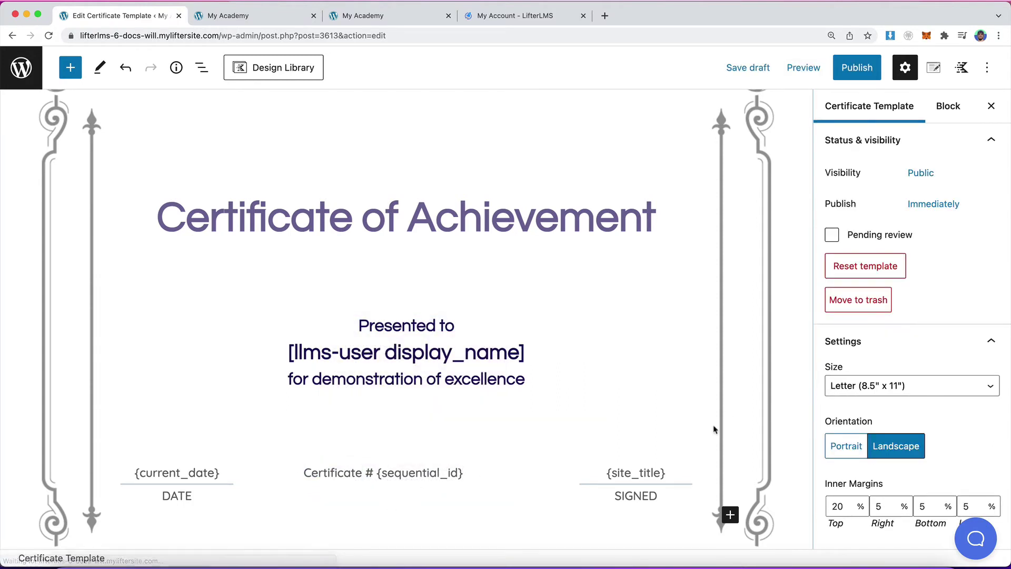
{"action": "scroll", "coordinate": [901, 416], "scroll_direction": "down", "scroll_amount": 10}
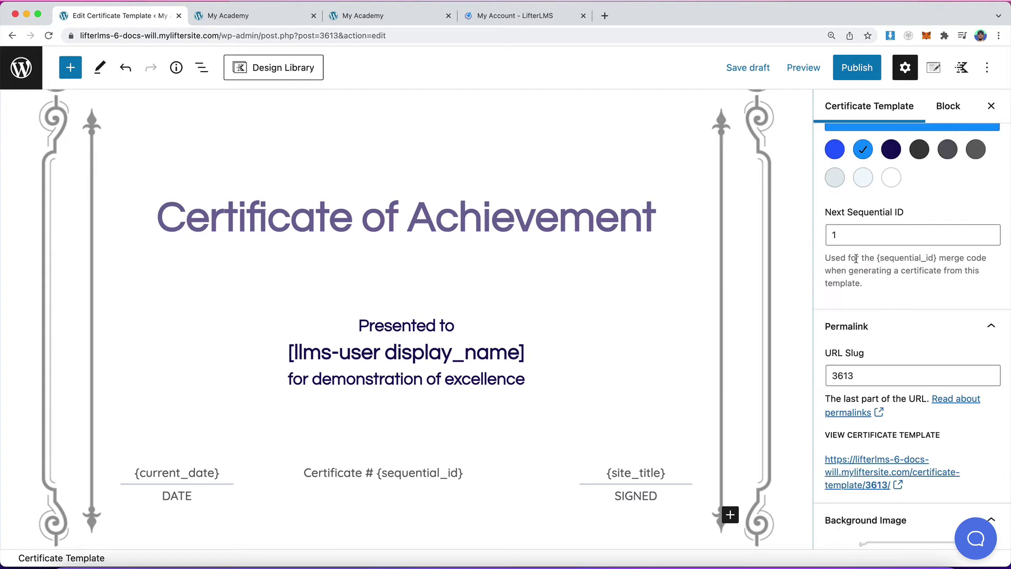
{"action": "left_click_drag", "start_coordinate": [856, 258], "coordinate": [884, 270]}
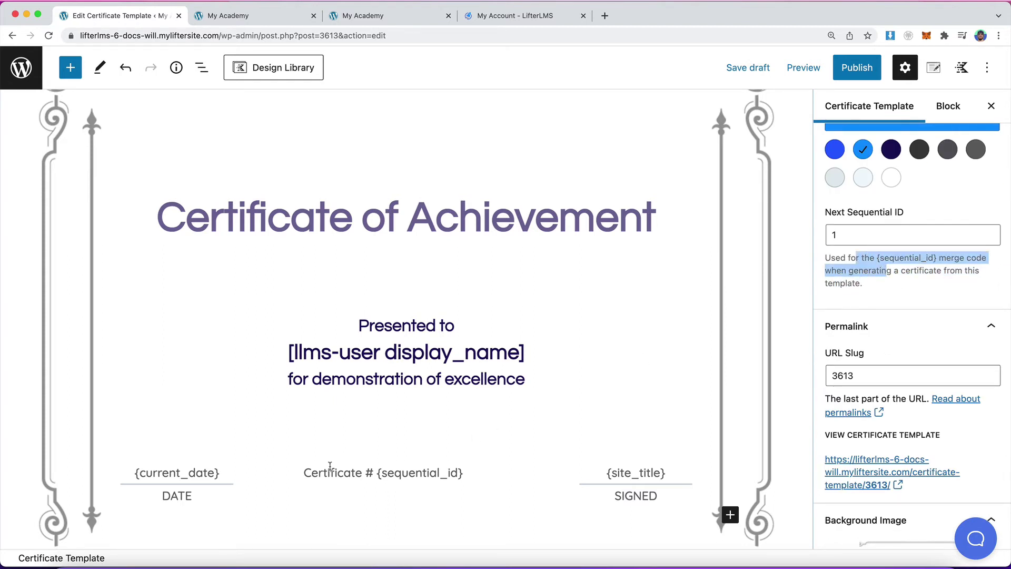
{"action": "left_click_drag", "start_coordinate": [305, 473], "coordinate": [443, 474]}
{"action": "left_click", "coordinate": [443, 473]}
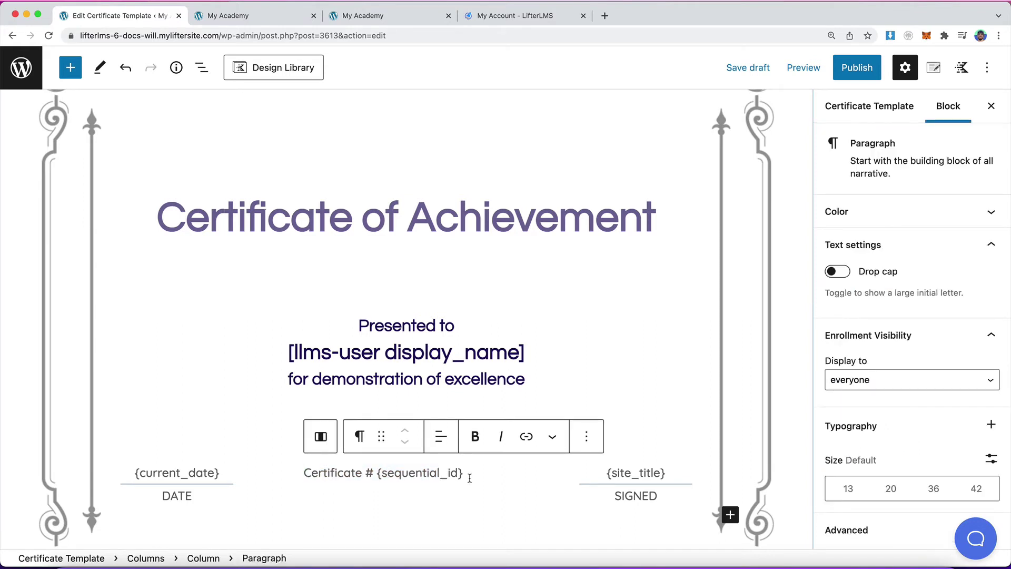
{"action": "left_click_drag", "start_coordinate": [461, 477], "coordinate": [349, 476]}
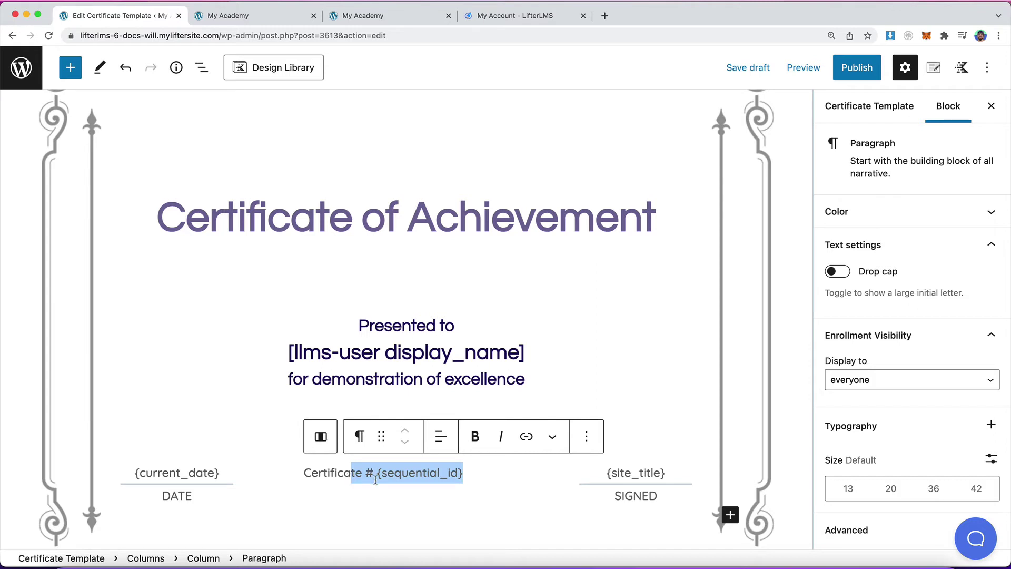
Set Next Sequential ID to 1000, then leave the editor for the Awarded Certificates list.
{"action": "left_click", "coordinate": [886, 118]}
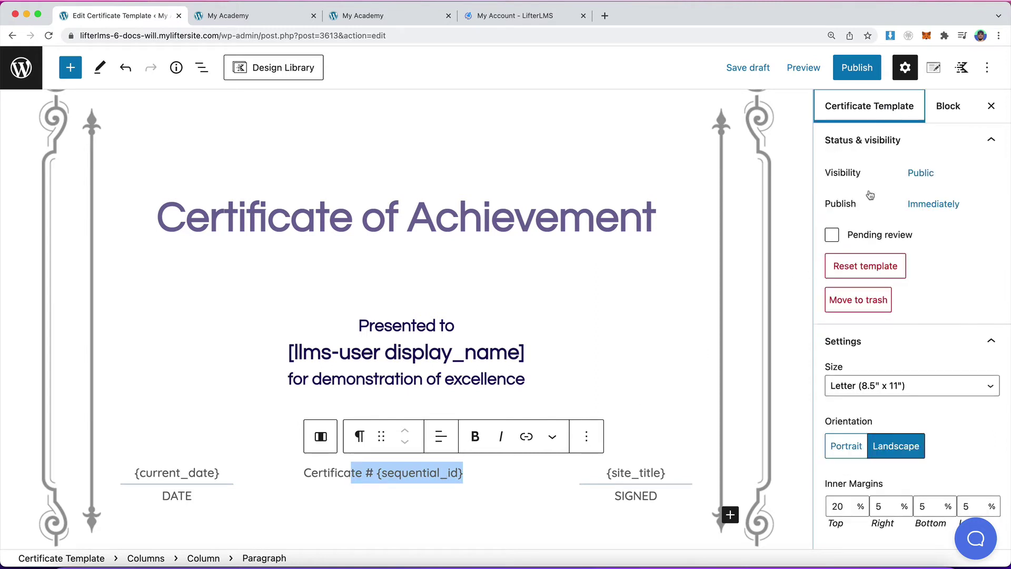
{"action": "scroll", "coordinate": [852, 369], "scroll_direction": "down", "scroll_amount": 10}
{"action": "left_click", "coordinate": [852, 447]}
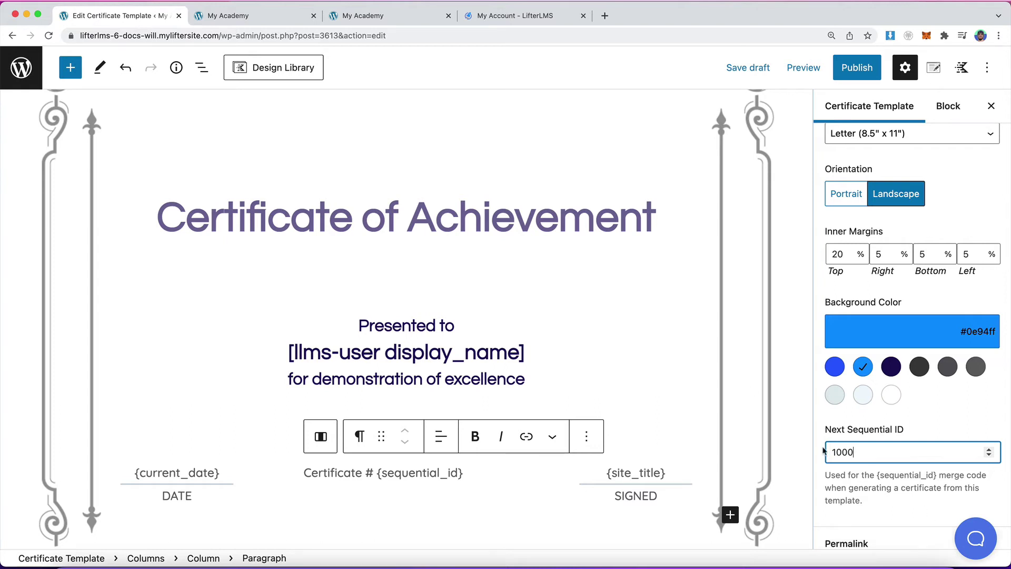
{"action": "scroll", "coordinate": [315, 196], "scroll_direction": "up", "scroll_amount": 3}
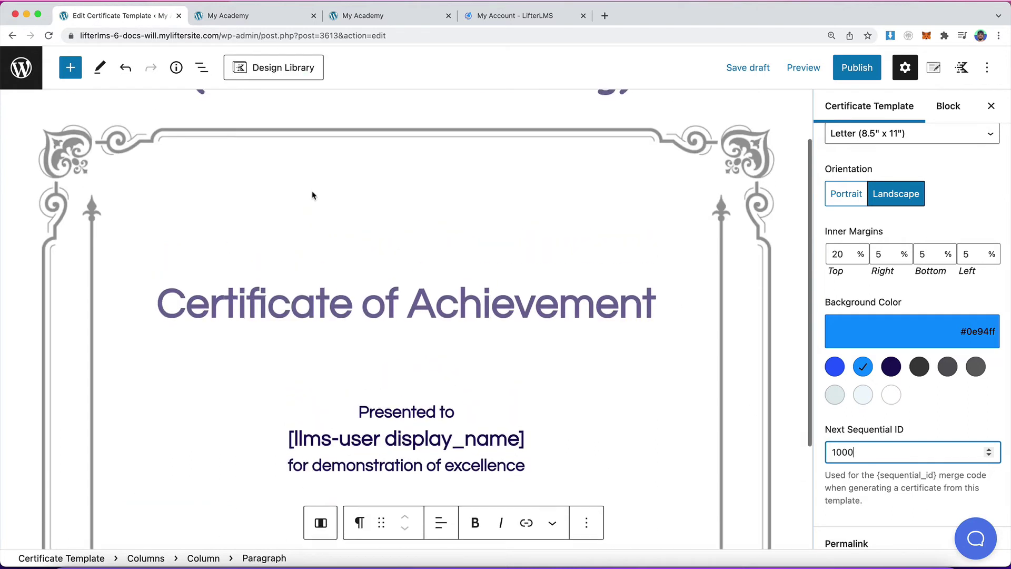
{"action": "scroll", "coordinate": [852, 248], "scroll_direction": "down", "scroll_amount": 2}
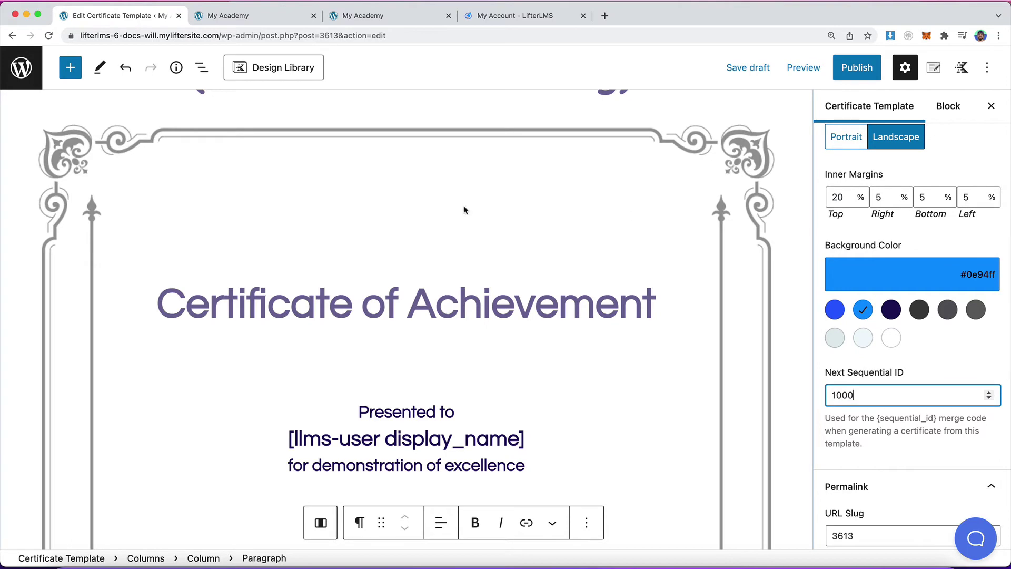
{"action": "left_click", "coordinate": [20, 67]}
{"action": "key", "text": "Return"}
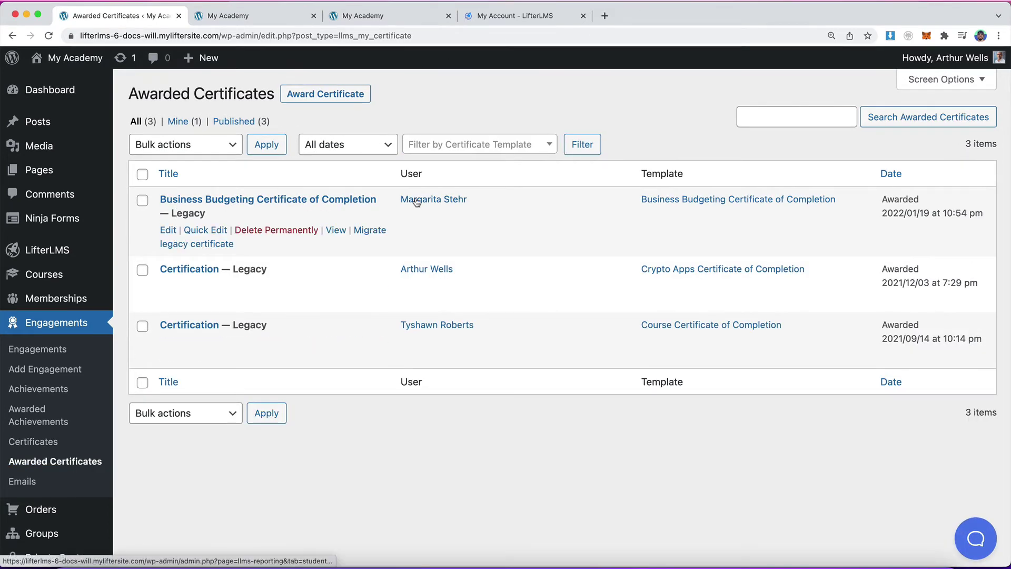
Inspect the first awarded certificate's student, template and Legacy label, briefly opening it and returning.
{"action": "triple_click", "coordinate": [450, 206]}
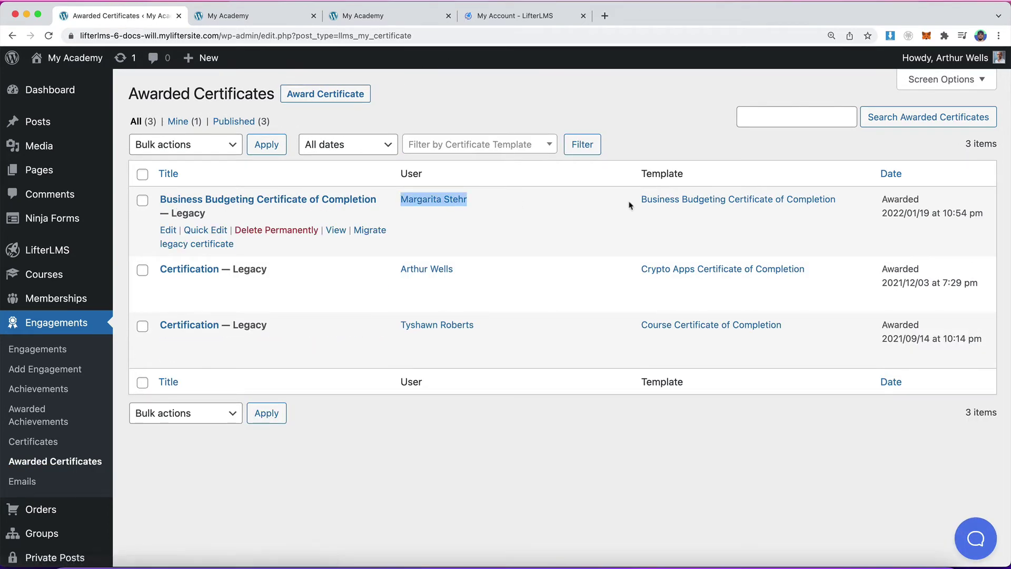
{"action": "left_click_drag", "start_coordinate": [631, 203], "coordinate": [904, 224]}
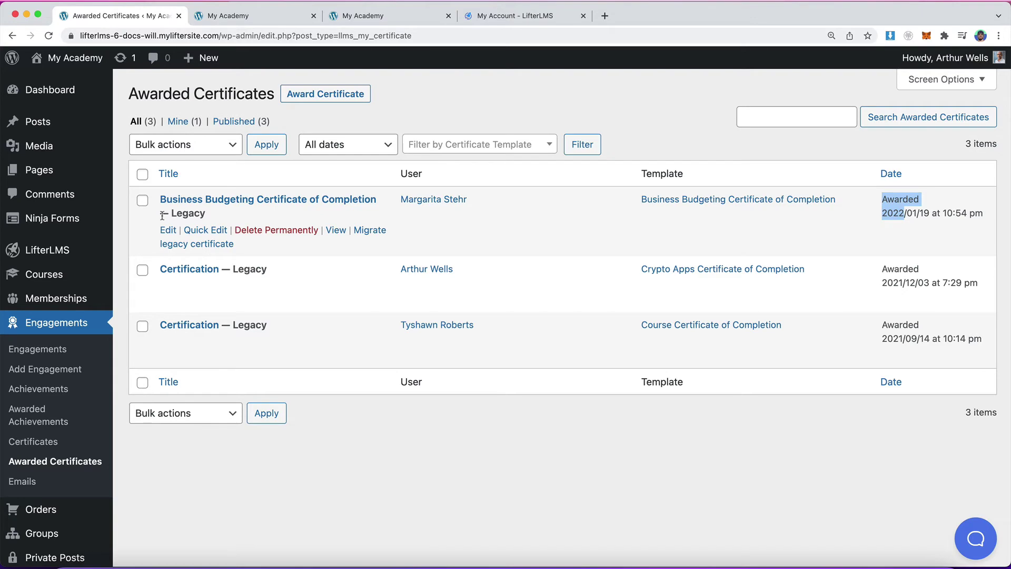
{"action": "left_click_drag", "start_coordinate": [162, 216], "coordinate": [212, 219]}
{"action": "left_click", "coordinate": [168, 230]}
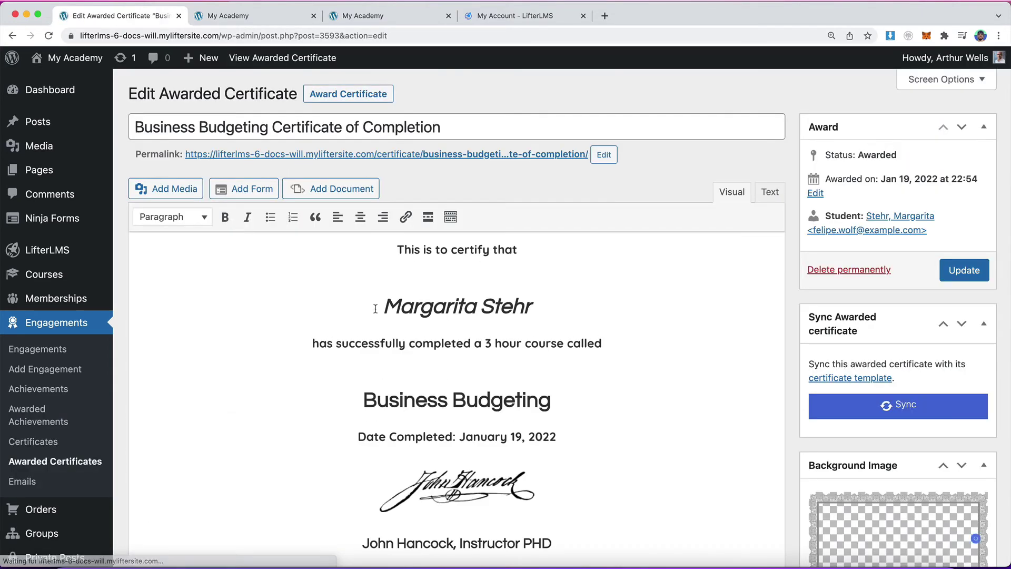
{"action": "scroll", "coordinate": [375, 309], "scroll_direction": "down", "scroll_amount": 3}
{"action": "left_click", "coordinate": [33, 354]}
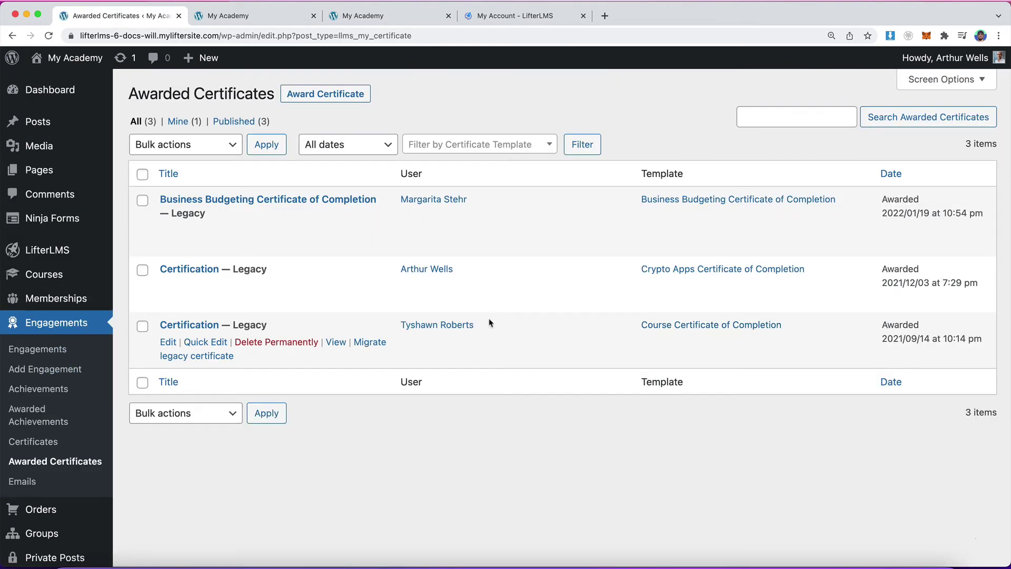
Open the legacy Business Budgeting Certificate of Completion award for editing.
{"action": "mouse_move", "coordinate": [225, 245]}
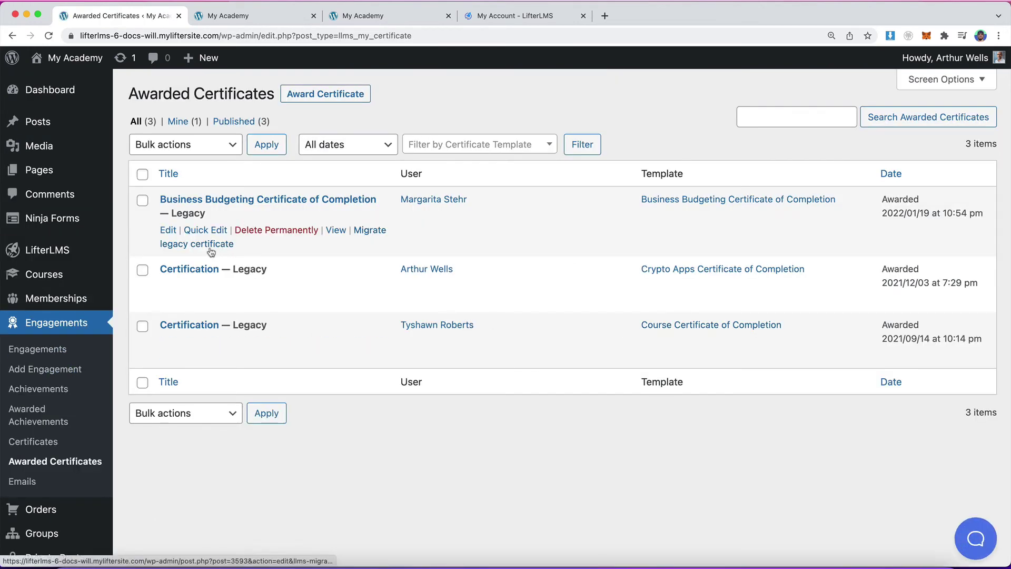
{"action": "left_click_drag", "start_coordinate": [220, 214], "coordinate": [160, 197]}
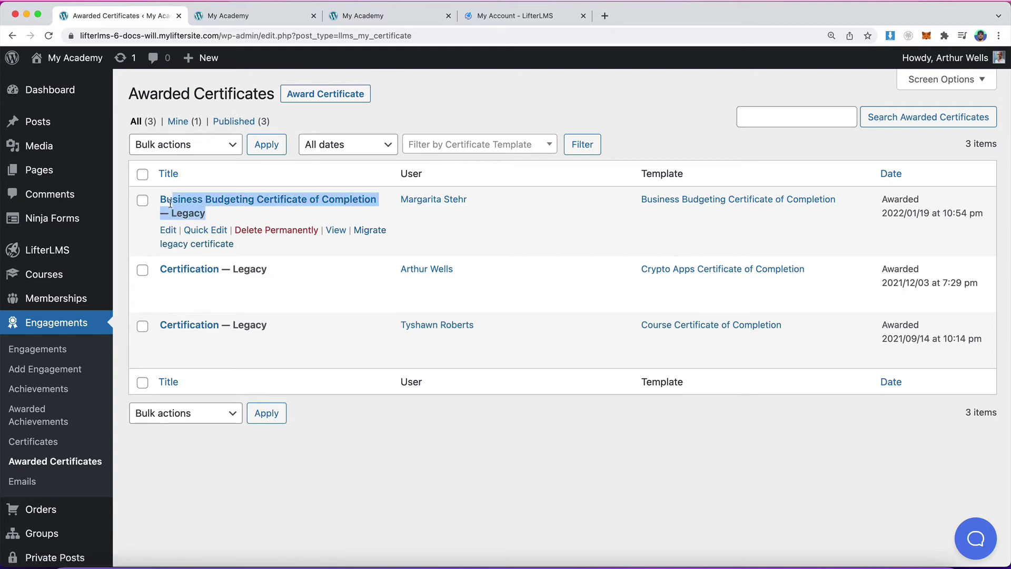
{"action": "double_click", "coordinate": [187, 214]}
{"action": "left_click", "coordinate": [187, 215]}
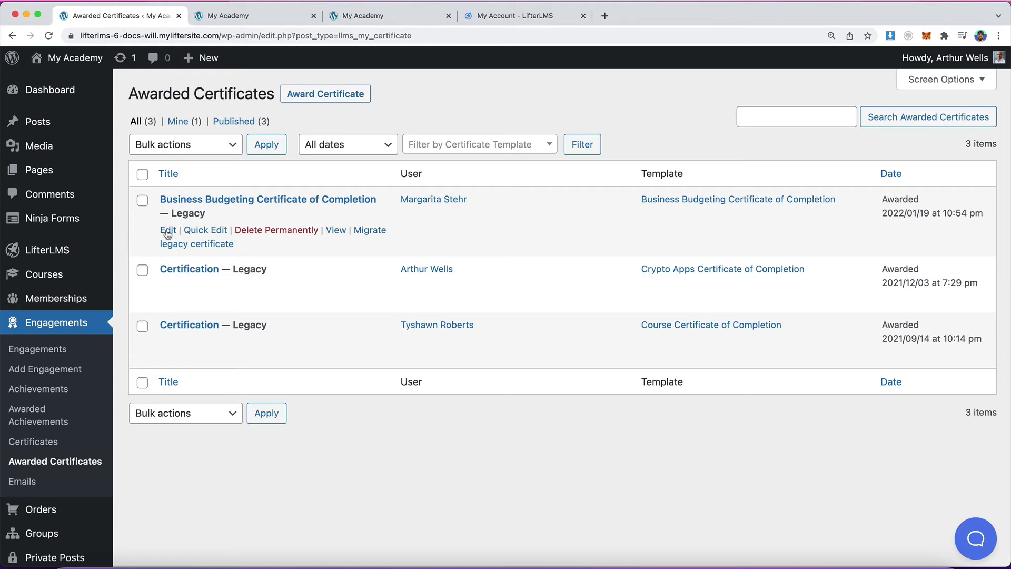
{"action": "left_click", "coordinate": [167, 231]}
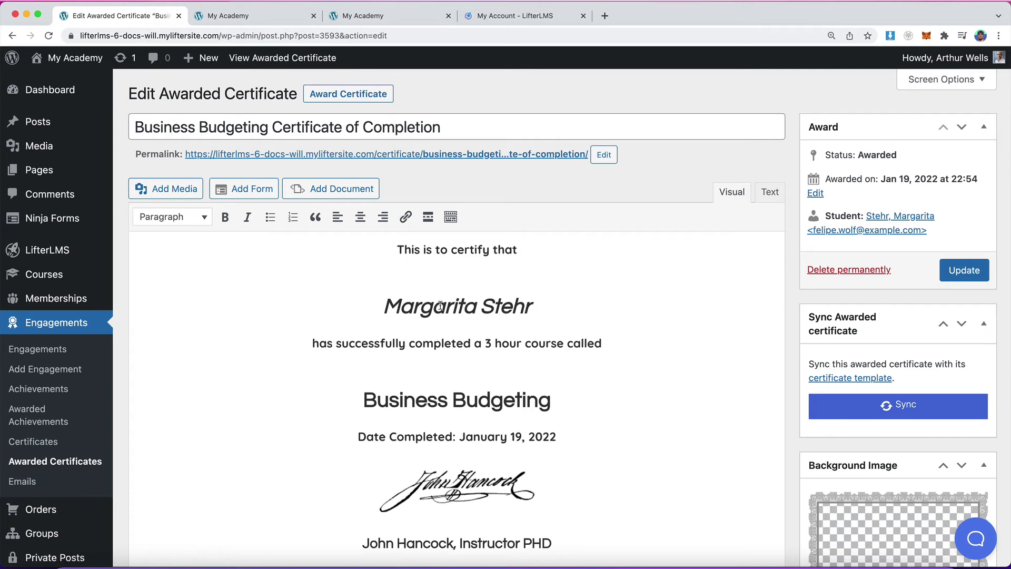
Review the awarded Business Budgeting certificate, selecting the name heading and the body down to the signature.
{"action": "left_click_drag", "start_coordinate": [399, 307], "coordinate": [500, 307]}
{"action": "left_click", "coordinate": [502, 308]}
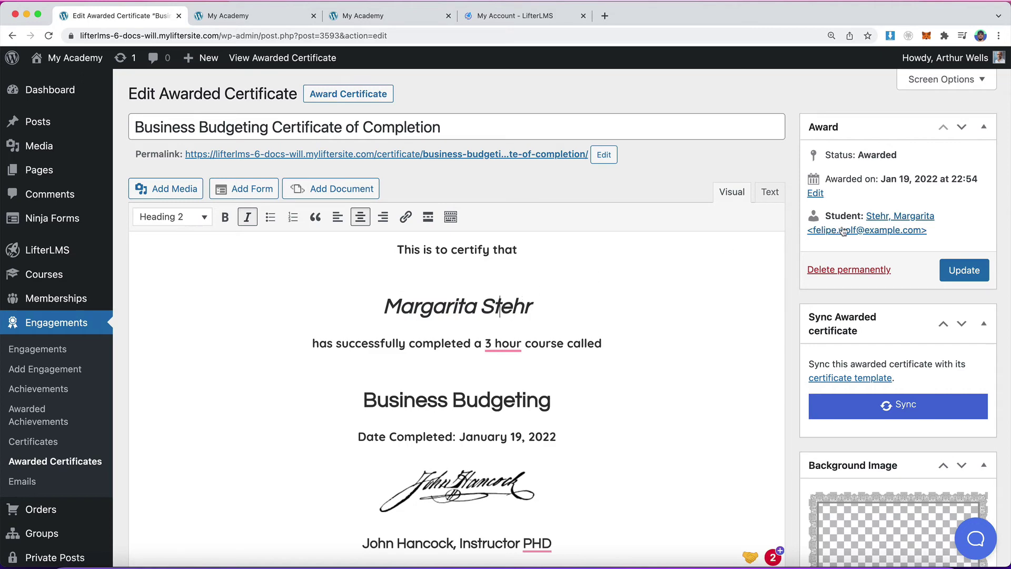
{"action": "scroll", "coordinate": [846, 232], "scroll_direction": "down", "scroll_amount": 2}
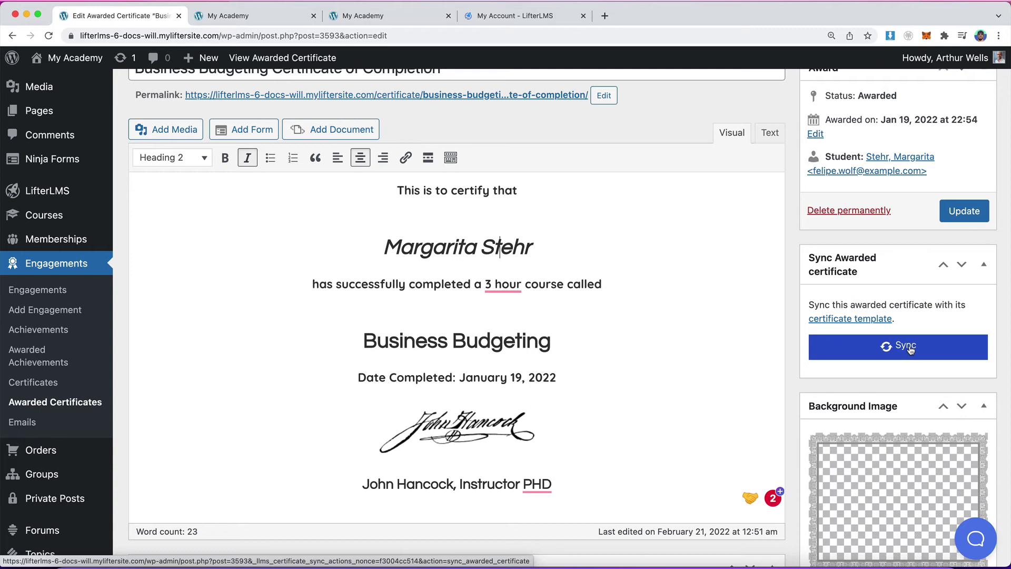
{"action": "scroll", "coordinate": [911, 350], "scroll_direction": "down", "scroll_amount": 2}
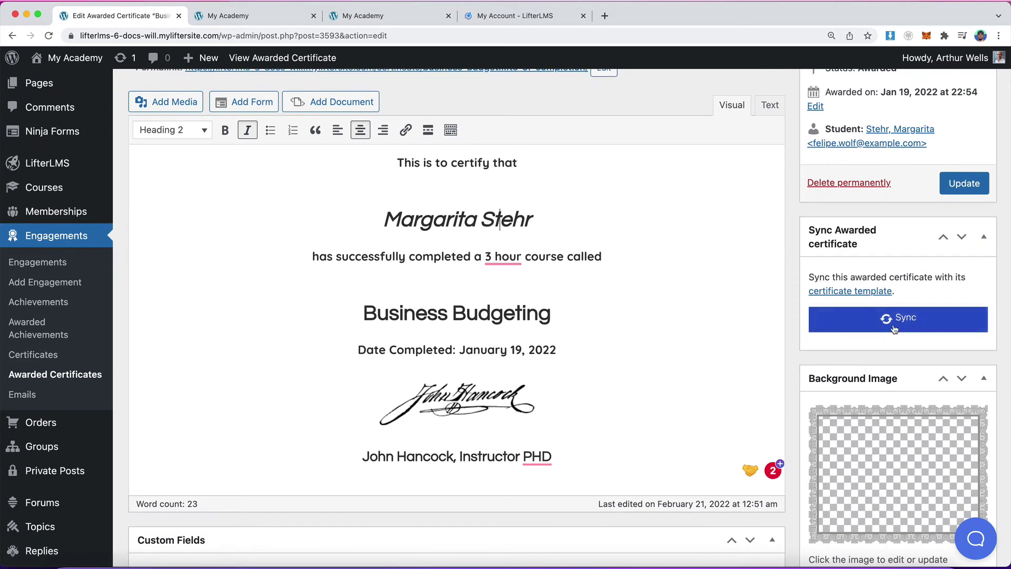
{"action": "scroll", "coordinate": [852, 424], "scroll_direction": "down", "scroll_amount": 4}
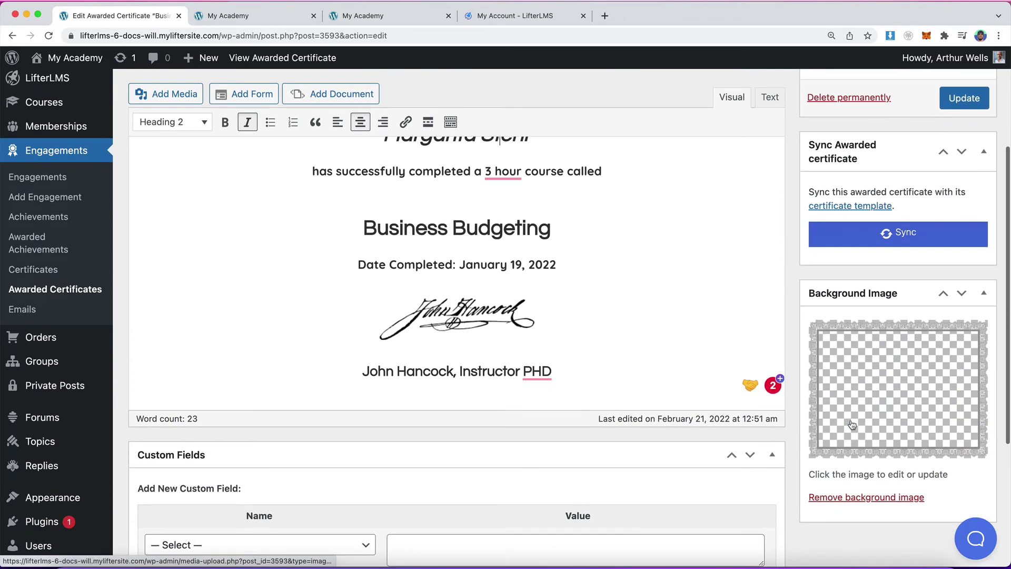
{"action": "scroll", "coordinate": [852, 424], "scroll_direction": "up", "scroll_amount": 6}
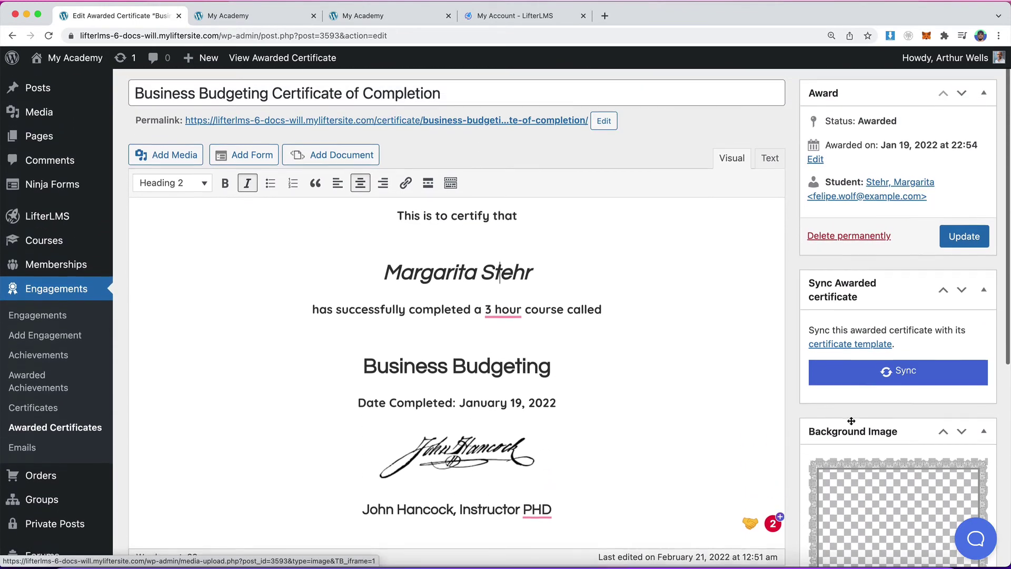
{"action": "scroll", "coordinate": [851, 420], "scroll_direction": "up", "scroll_amount": 1}
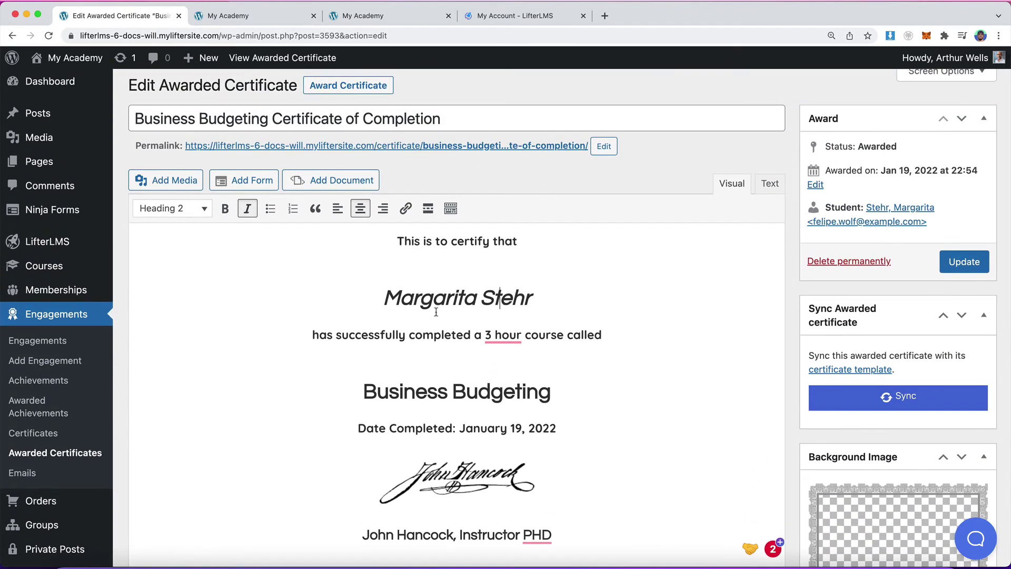
{"action": "mouse_move", "coordinate": [388, 240]}
{"action": "left_mouse_down"}
{"action": "mouse_move", "coordinate": [495, 429]}
{"action": "mouse_move", "coordinate": [501, 467]}
{"action": "left_mouse_up"}
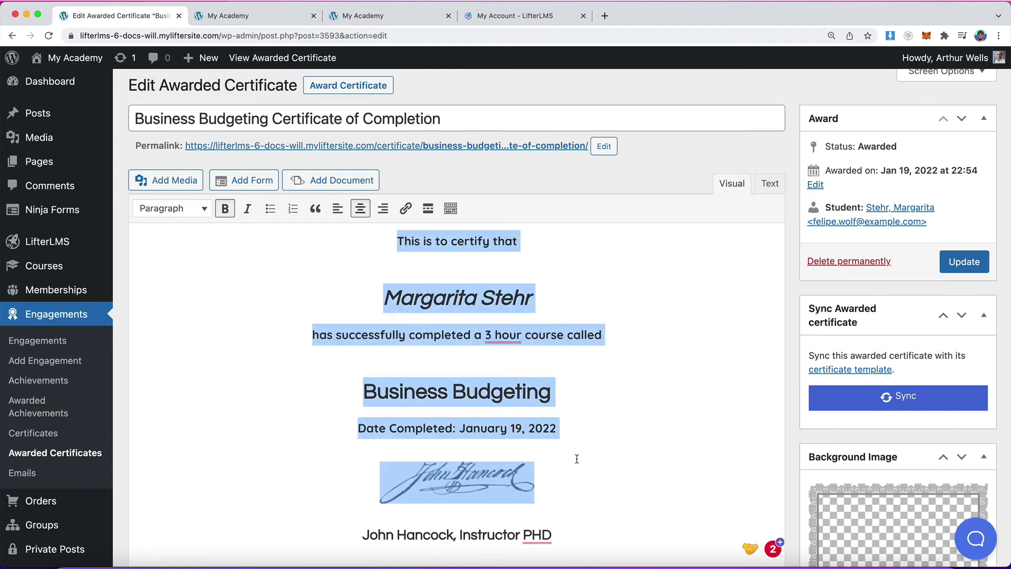
Preview the new certificate award editor, then return to the Awarded Certificates list.
{"action": "left_click", "coordinate": [327, 93]}
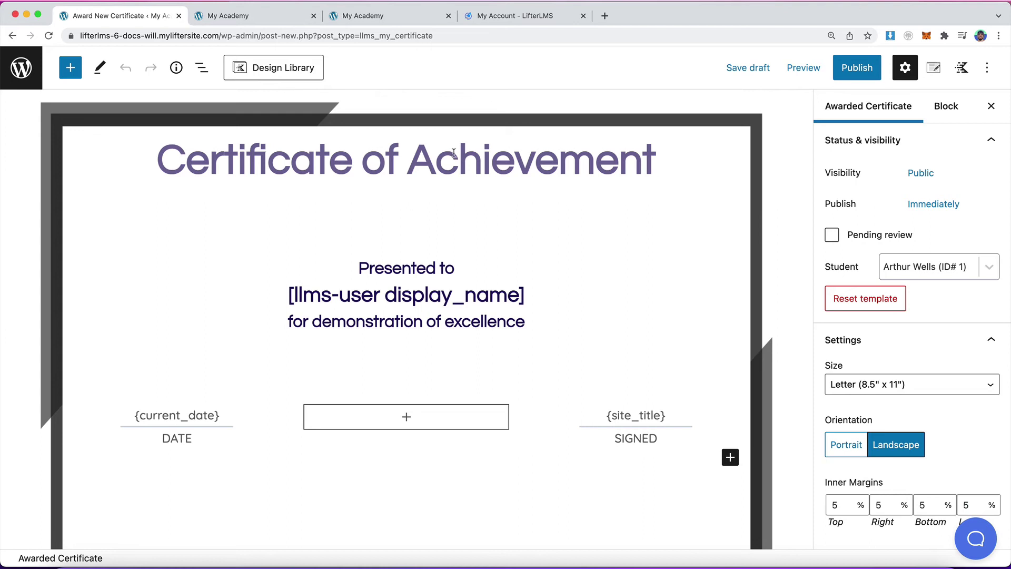
{"action": "scroll", "coordinate": [894, 305], "scroll_direction": "down", "scroll_amount": 8}
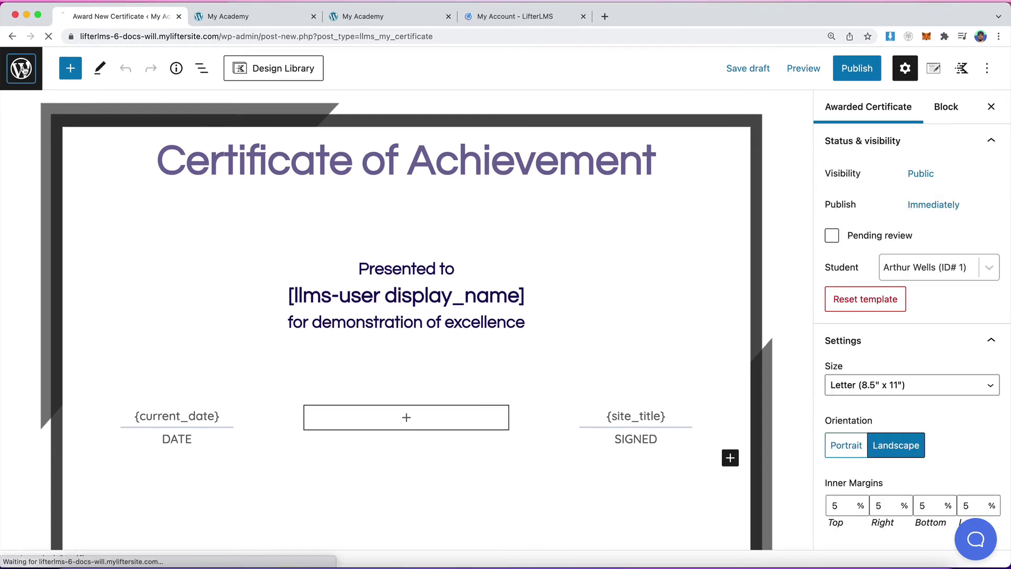
{"action": "left_click", "coordinate": [21, 68]}
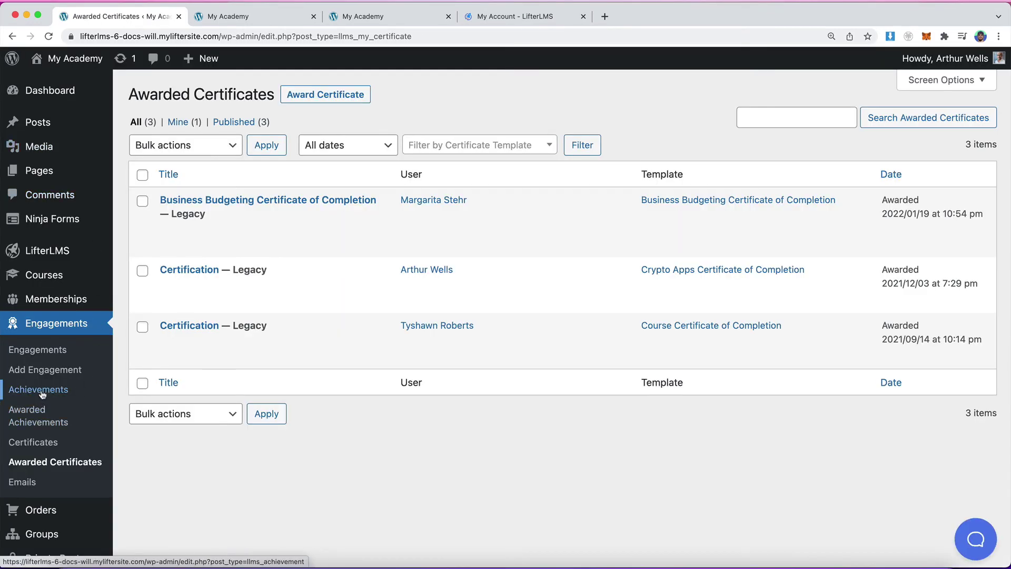
Open the Saving Strategy achievement template and inspect its description and Achievement of Completion title.
{"action": "left_click", "coordinate": [40, 392]}
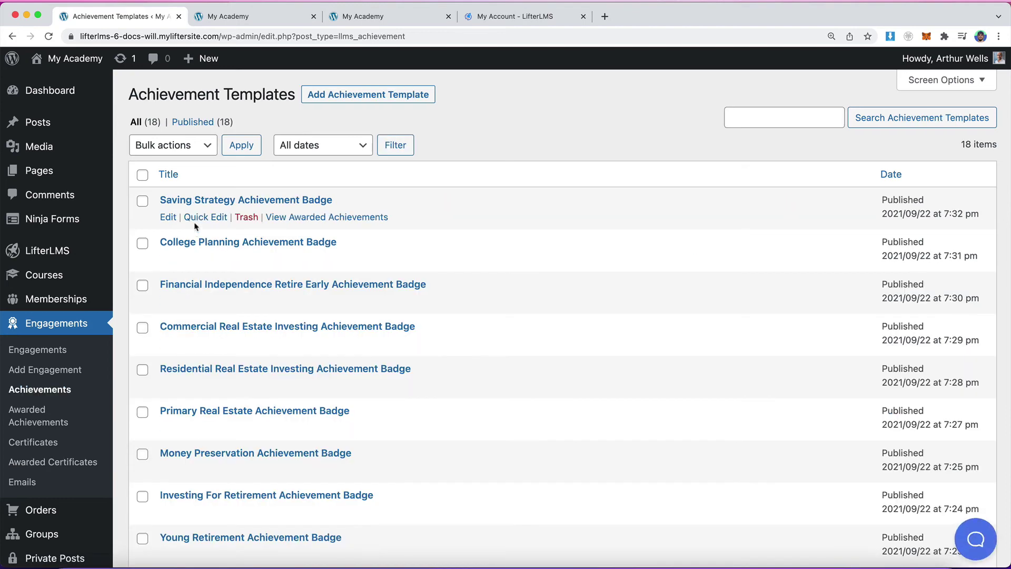
{"action": "left_click", "coordinate": [168, 217]}
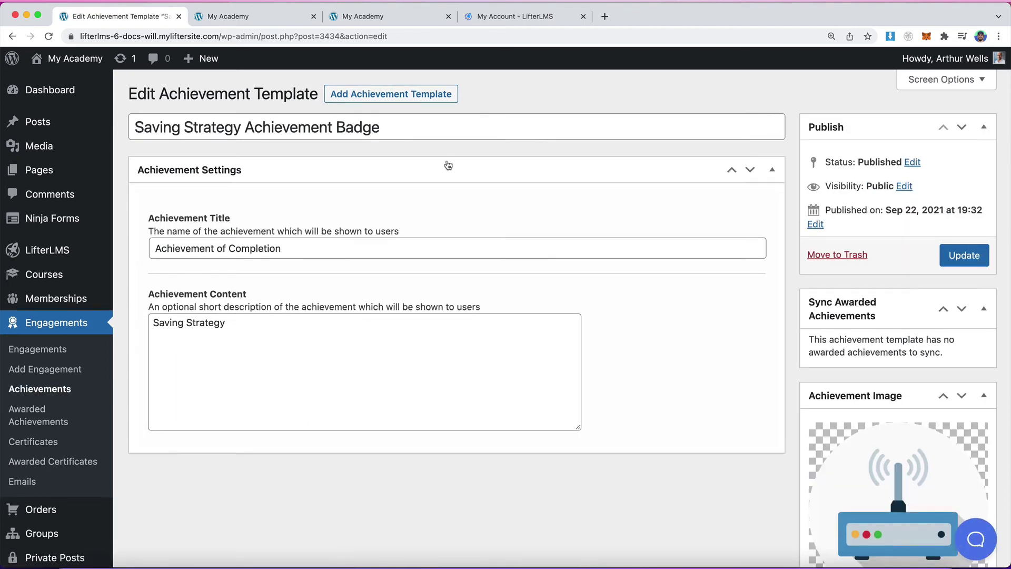
{"action": "scroll", "coordinate": [448, 165], "scroll_direction": "down", "scroll_amount": 3}
{"action": "left_click", "coordinate": [153, 254]}
{"action": "left_click_drag", "start_coordinate": [153, 255], "coordinate": [246, 254]}
{"action": "scroll", "coordinate": [479, 329], "scroll_direction": "up", "scroll_amount": 3}
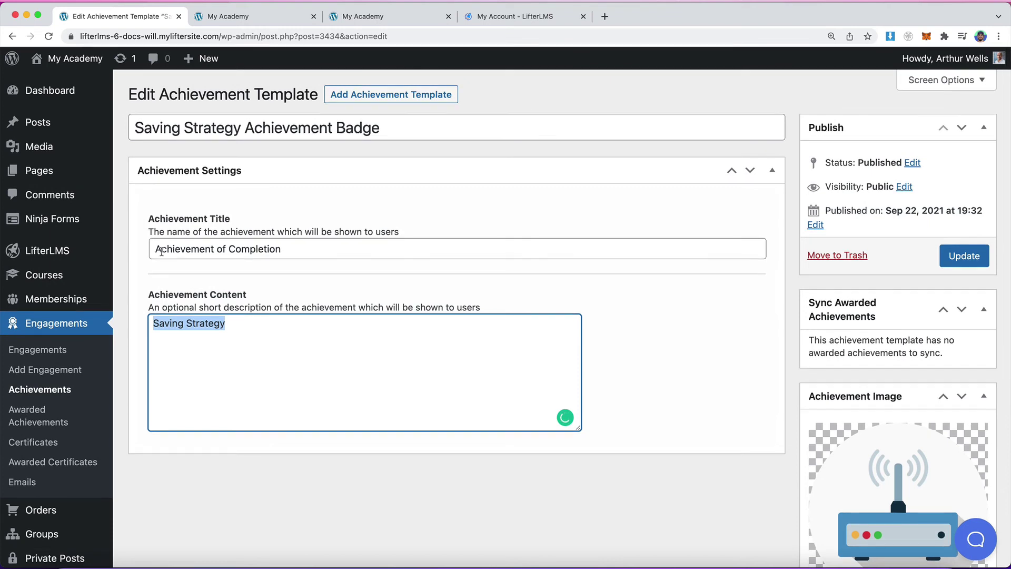
{"action": "left_click_drag", "start_coordinate": [154, 249], "coordinate": [350, 248]}
Open the first awarded achievement and look over its Business Budgeting content without changing it.
{"action": "left_click", "coordinate": [61, 420]}
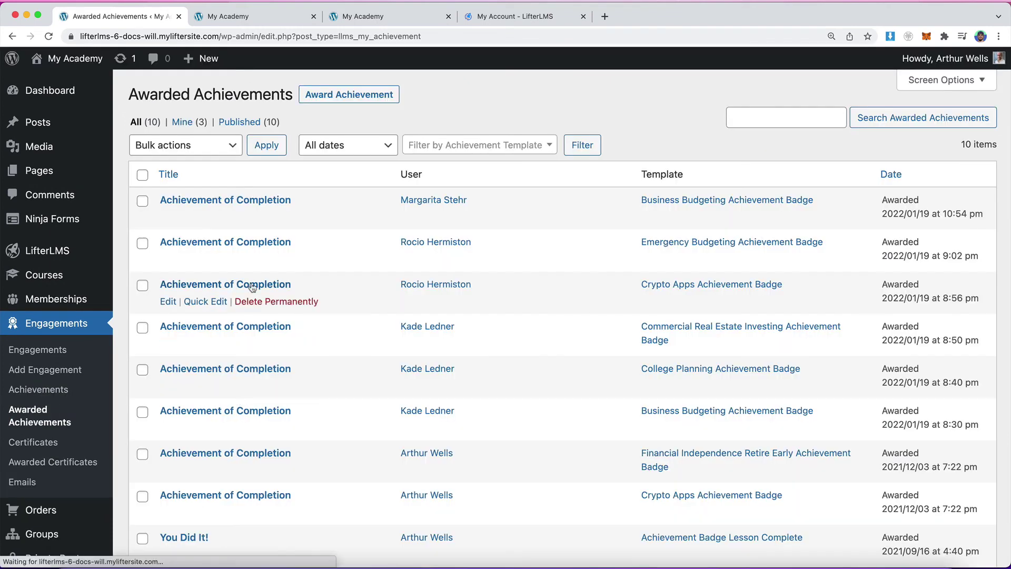
{"action": "mouse_move", "coordinate": [232, 204]}
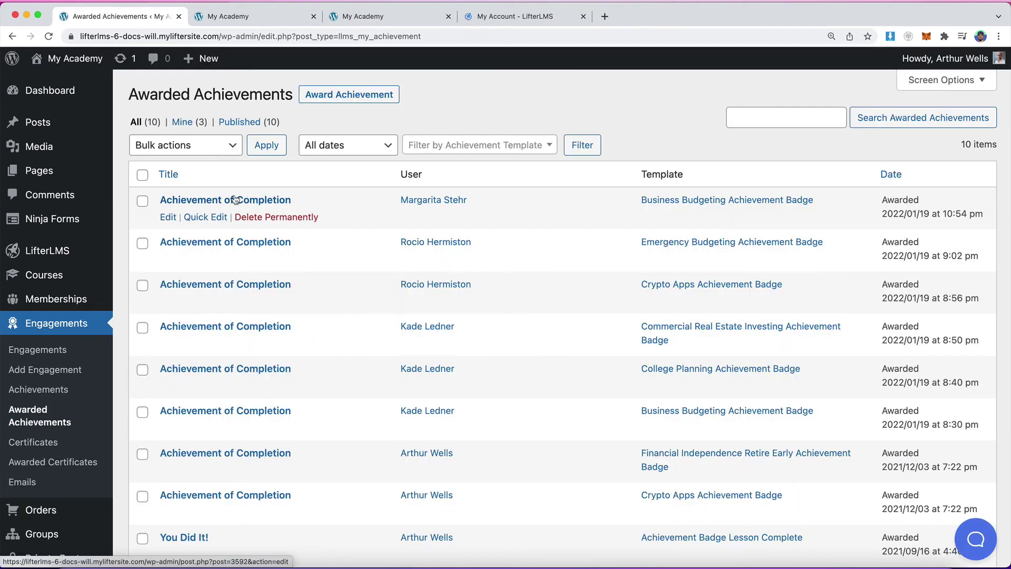
{"action": "left_click", "coordinate": [168, 216]}
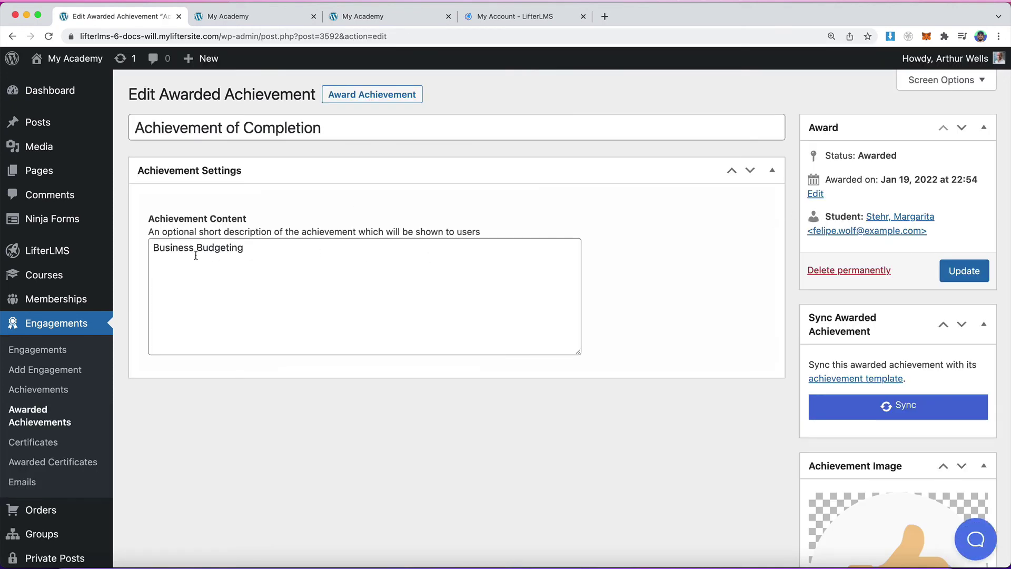
{"action": "left_click", "coordinate": [339, 254]}
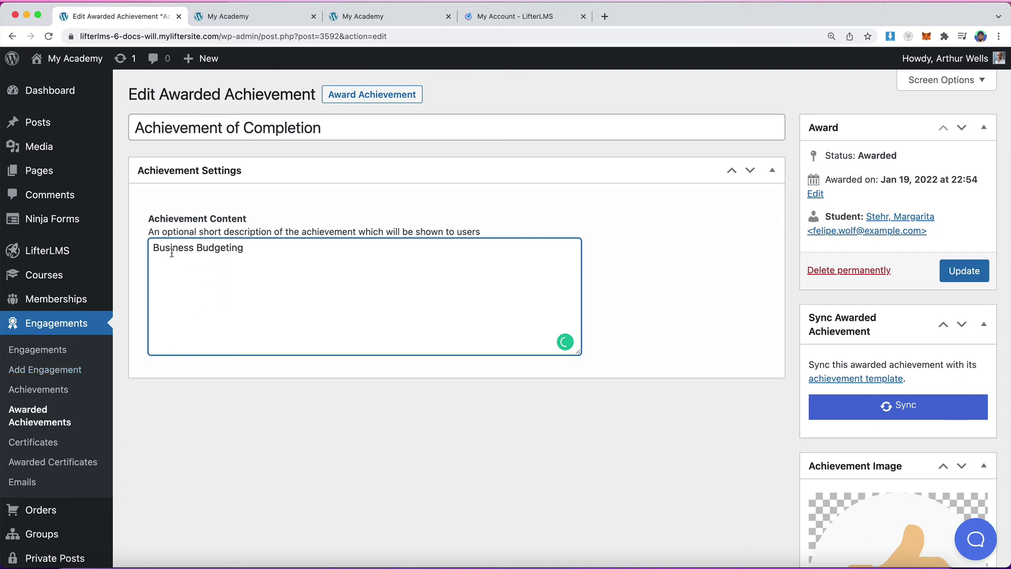
{"action": "left_click_drag", "start_coordinate": [153, 250], "coordinate": [278, 263]}
{"action": "left_click", "coordinate": [278, 263]}
{"action": "left_click", "coordinate": [257, 375]}
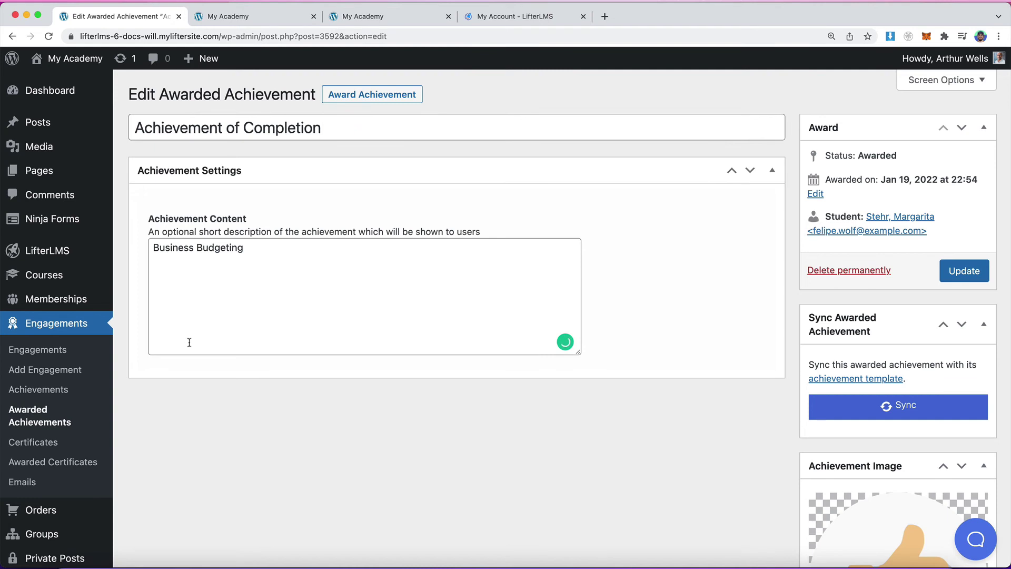
Look over a new email template form under Engagements > Emails.
{"action": "left_click", "coordinate": [19, 481]}
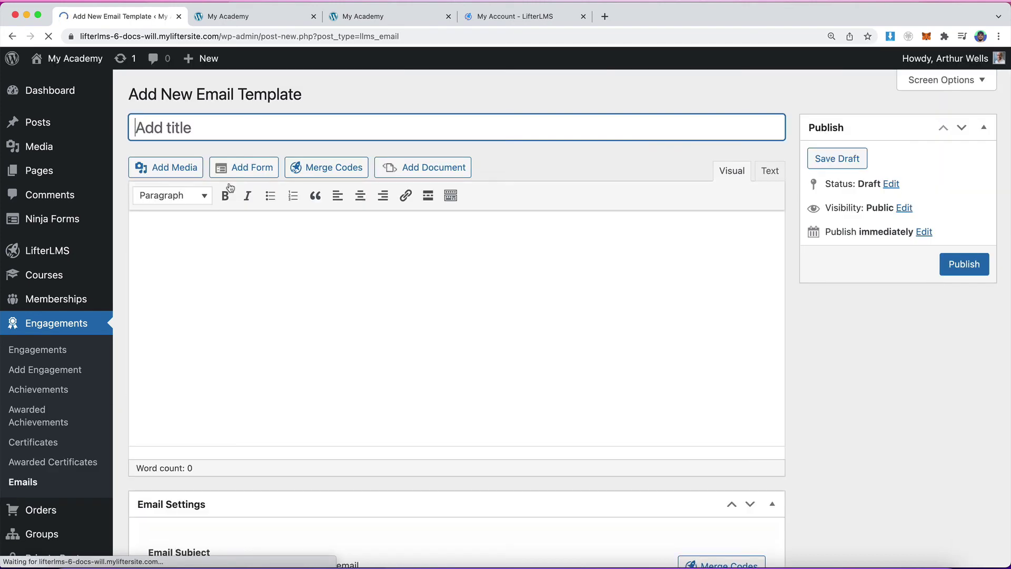
{"action": "scroll", "coordinate": [256, 254], "scroll_direction": "down", "scroll_amount": 3}
{"action": "scroll", "coordinate": [257, 256], "scroll_direction": "down", "scroll_amount": 5}
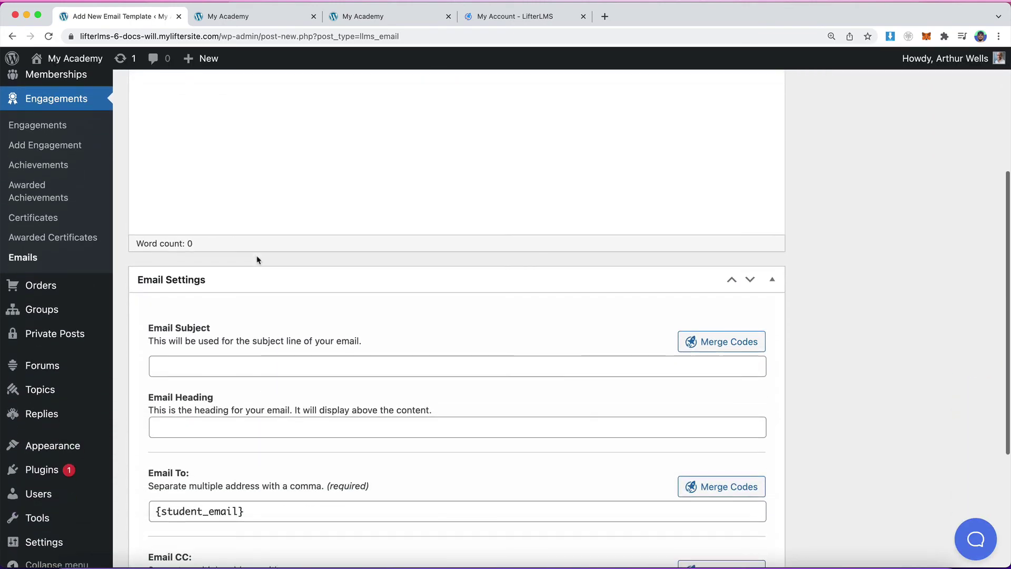
{"action": "scroll", "coordinate": [257, 260], "scroll_direction": "up", "scroll_amount": 7}
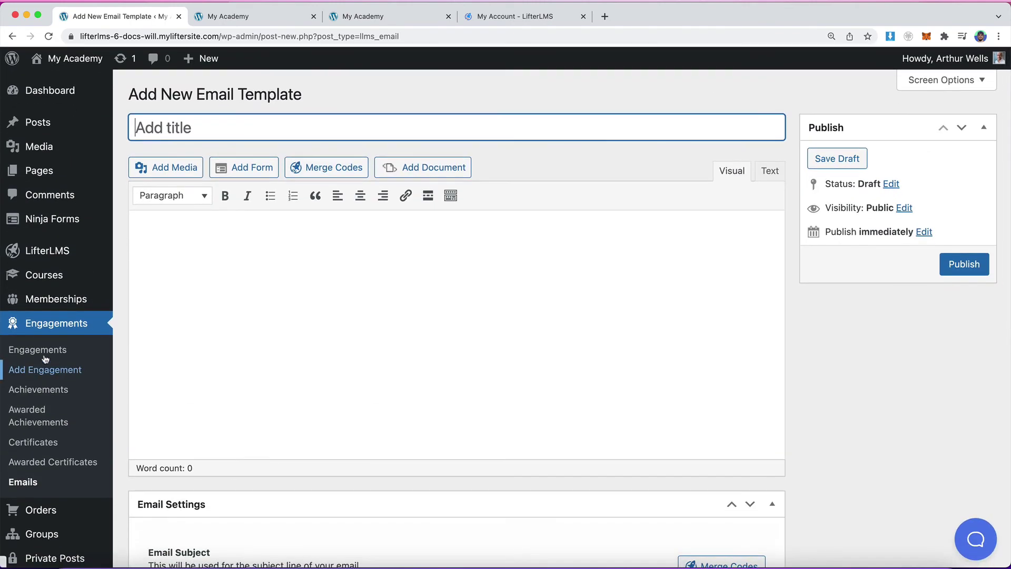
Browse a new engagement form, then go to the Certificate Templates list.
{"action": "left_click", "coordinate": [66, 346]}
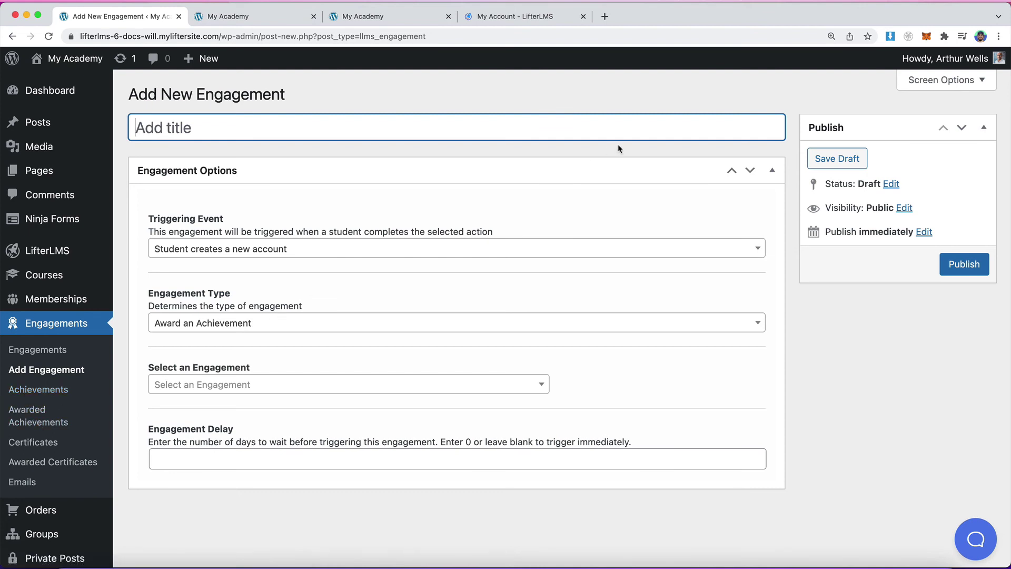
{"action": "left_click", "coordinate": [599, 100]}
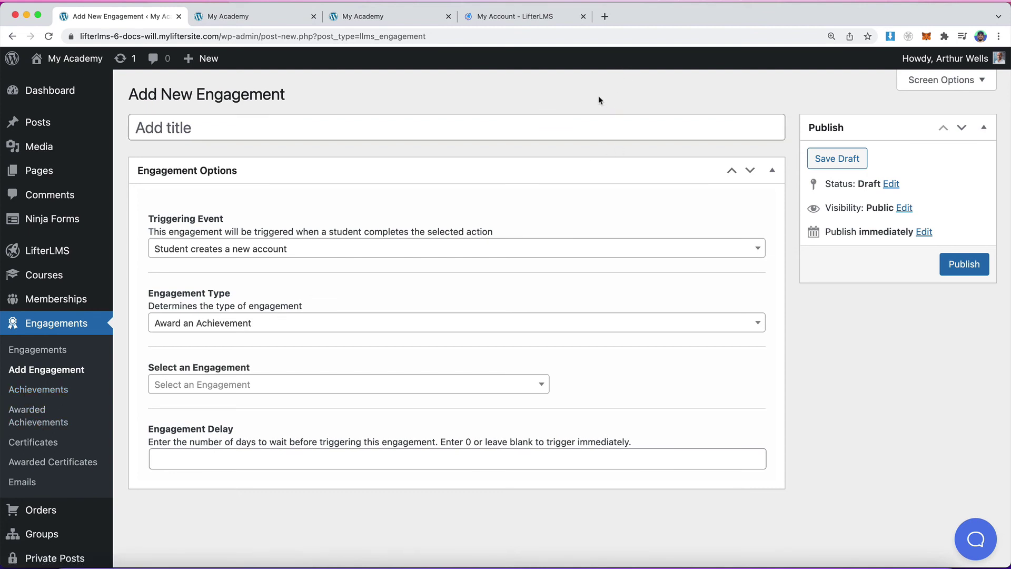
{"action": "left_click", "coordinate": [46, 444]}
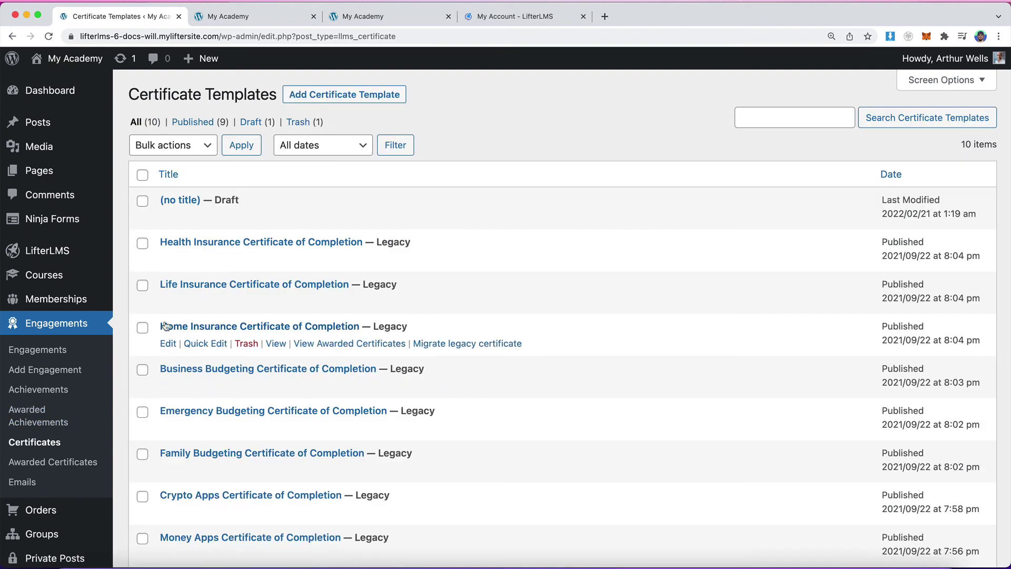
Migrate the legacy Health Insurance certificate into the block editor.
{"action": "mouse_move", "coordinate": [377, 242]}
{"action": "left_mouse_down"}
{"action": "mouse_move", "coordinate": [430, 246]}
{"action": "mouse_move", "coordinate": [361, 242]}
{"action": "mouse_move", "coordinate": [475, 249]}
{"action": "left_mouse_up"}
{"action": "left_click", "coordinate": [429, 246]}
{"action": "left_click", "coordinate": [373, 245]}
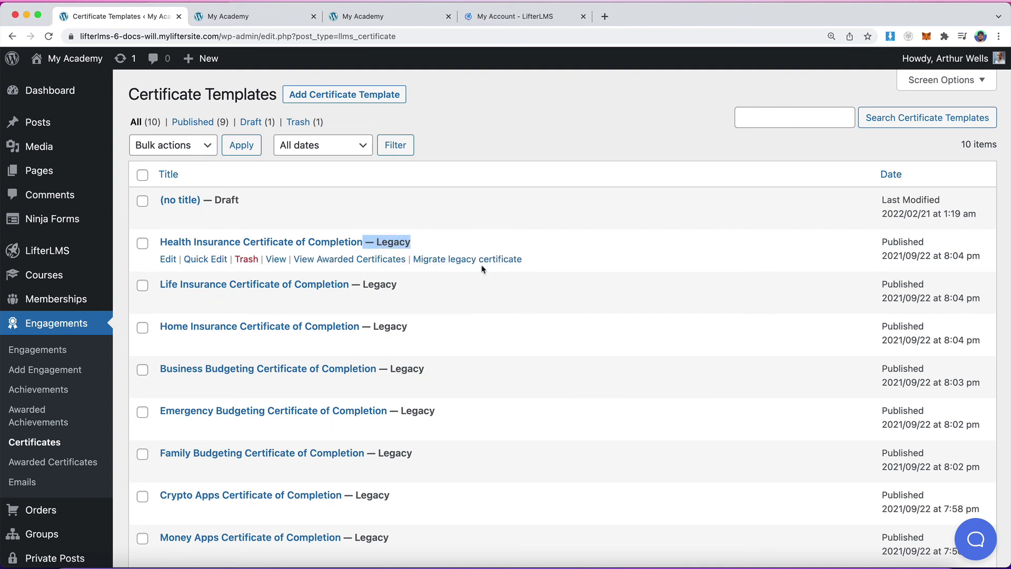
{"action": "left_click", "coordinate": [477, 261]}
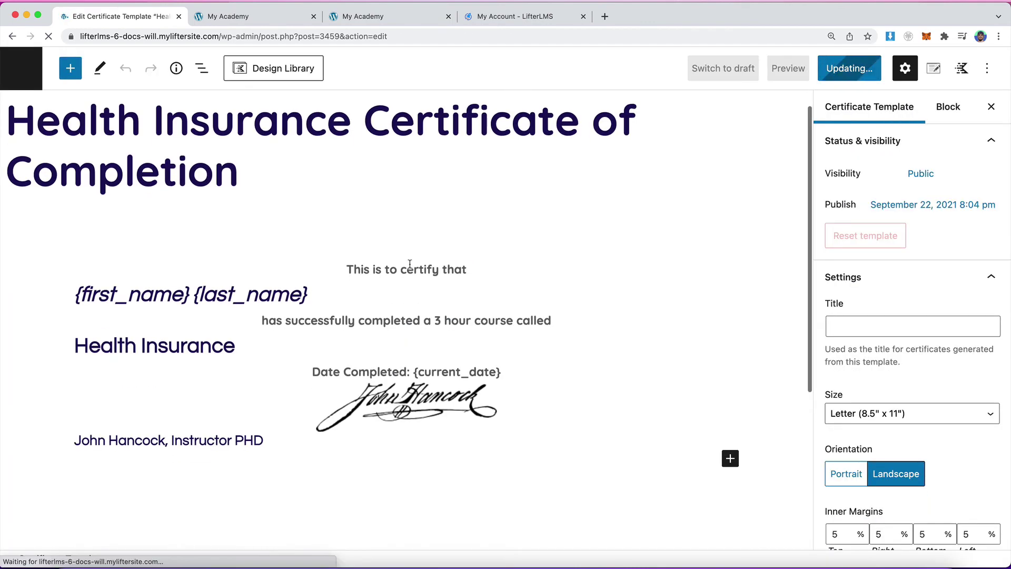
Center-align the {first_name} {last_name} name heading.
{"action": "triple_click", "coordinate": [344, 295]}
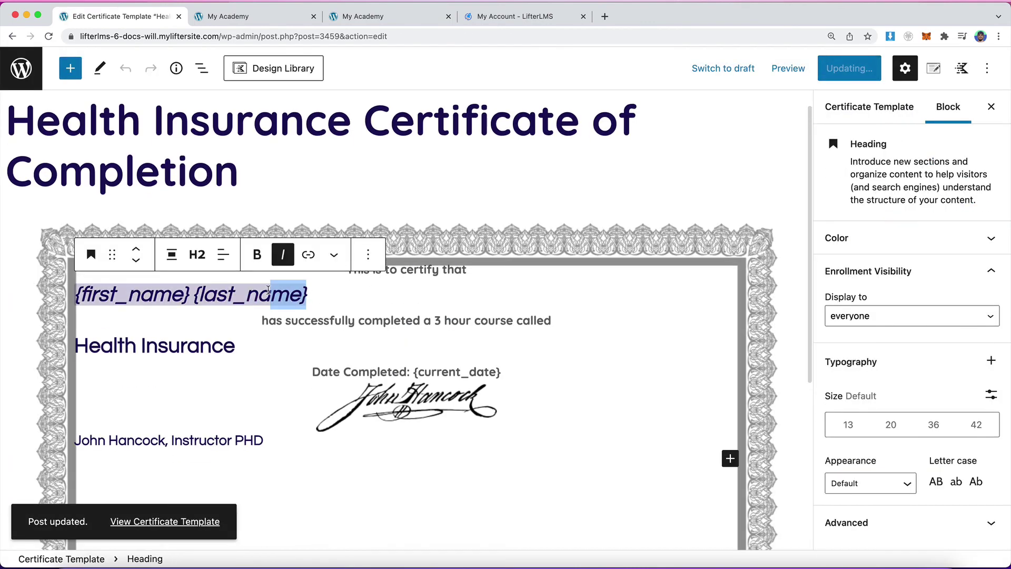
{"action": "scroll", "coordinate": [368, 275], "scroll_direction": "down", "scroll_amount": 1}
{"action": "triple_click", "coordinate": [343, 275]}
{"action": "left_click", "coordinate": [223, 234]}
{"action": "left_click", "coordinate": [255, 304]}
Center the Health Insurance course heading and the instructor signature line.
{"action": "triple_click", "coordinate": [158, 324]}
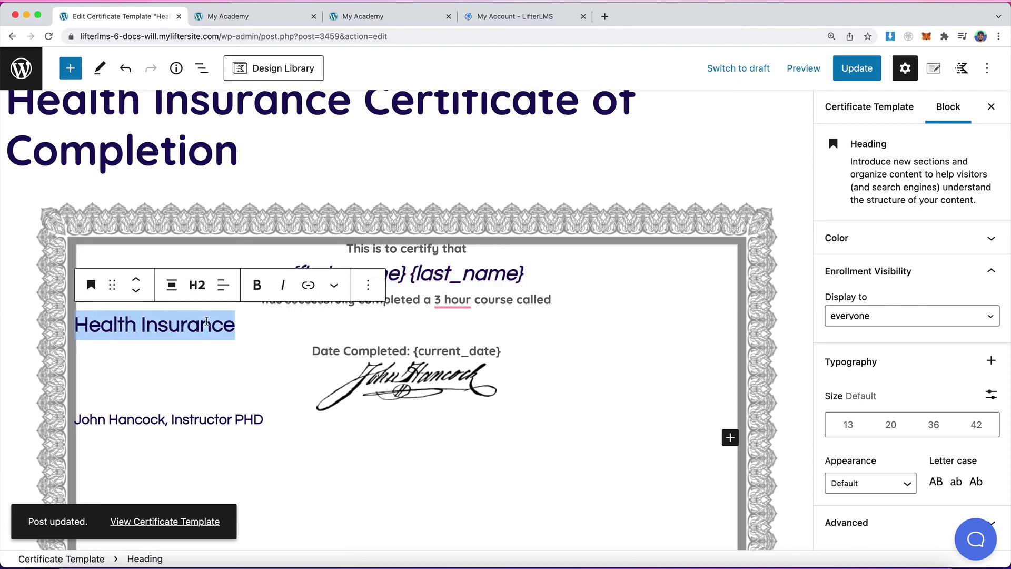
{"action": "left_click", "coordinate": [223, 285]}
{"action": "left_click", "coordinate": [238, 341]}
{"action": "left_click", "coordinate": [223, 284]}
{"action": "left_click", "coordinate": [239, 350]}
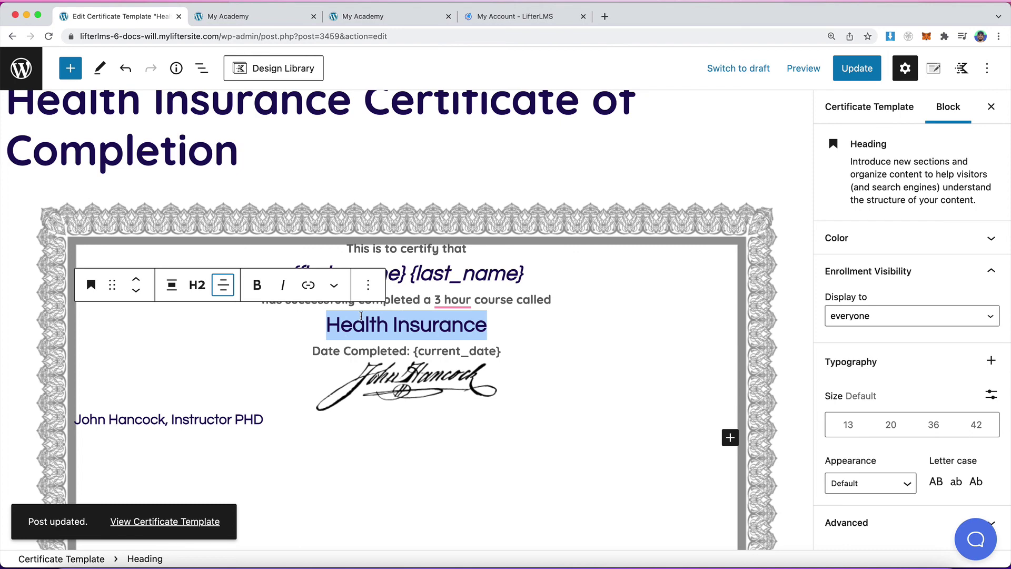
{"action": "left_click", "coordinate": [414, 277]}
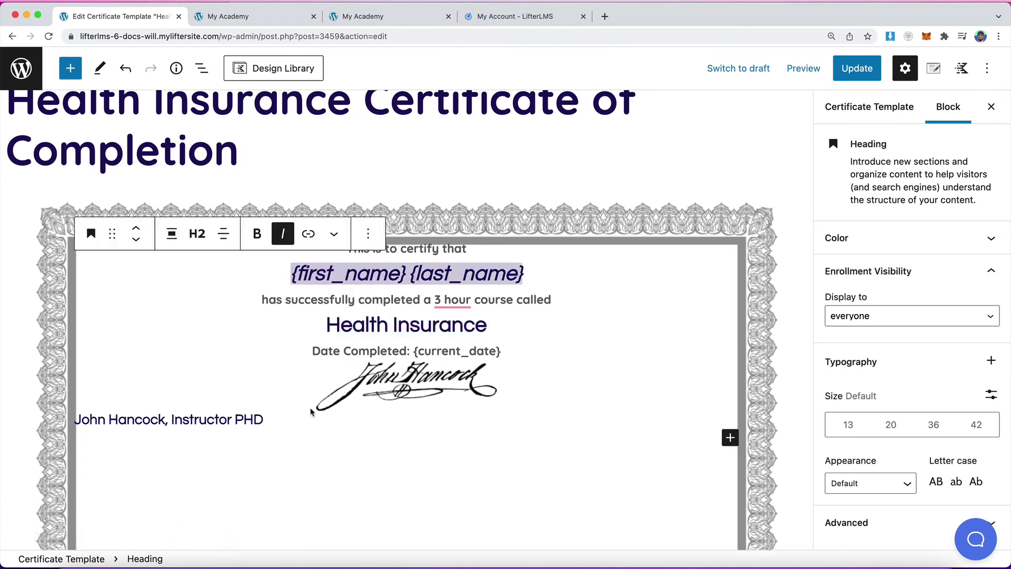
{"action": "triple_click", "coordinate": [231, 420]}
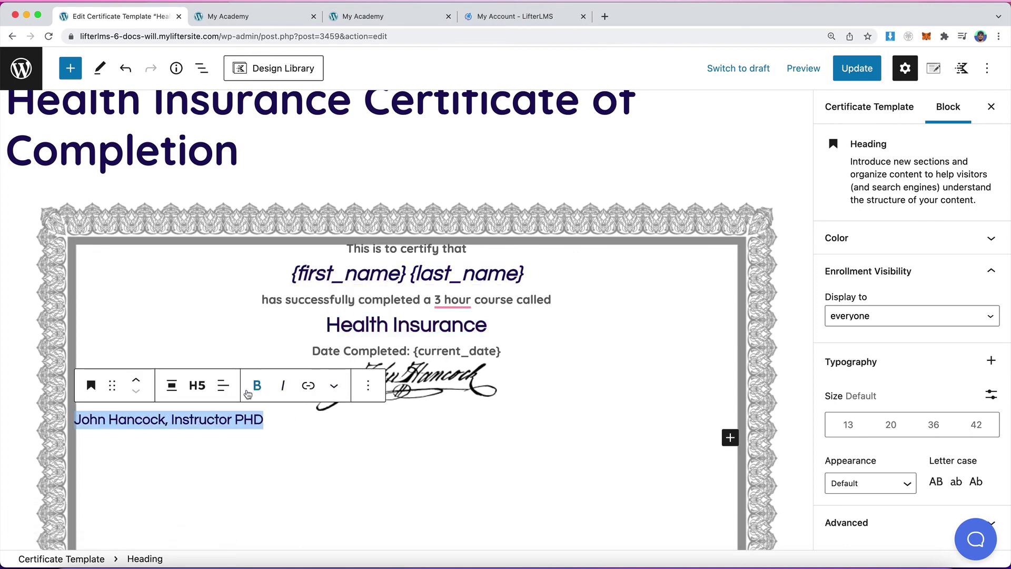
{"action": "left_click", "coordinate": [223, 385]}
{"action": "left_click", "coordinate": [243, 454]}
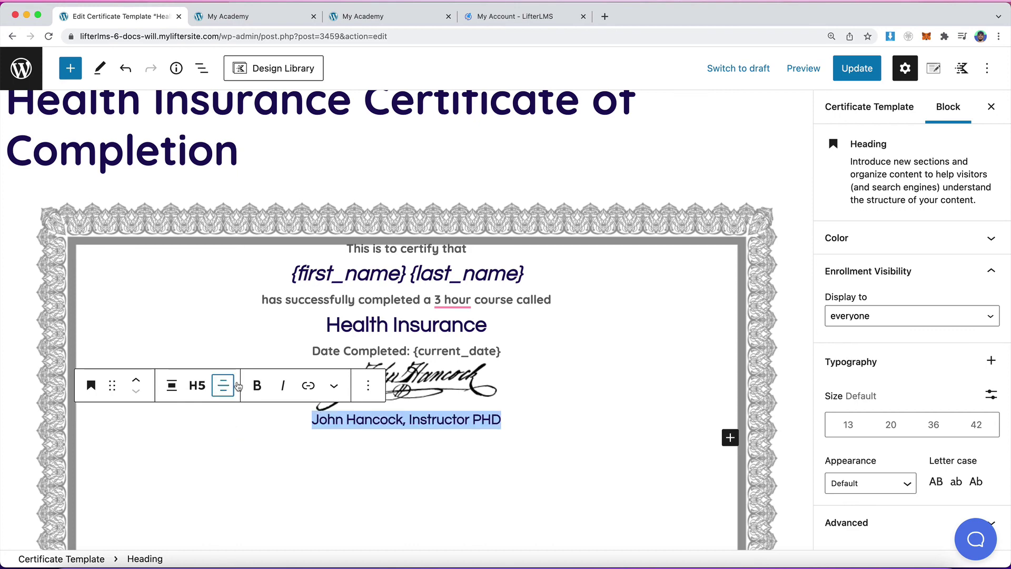
{"action": "left_click", "coordinate": [394, 322]}
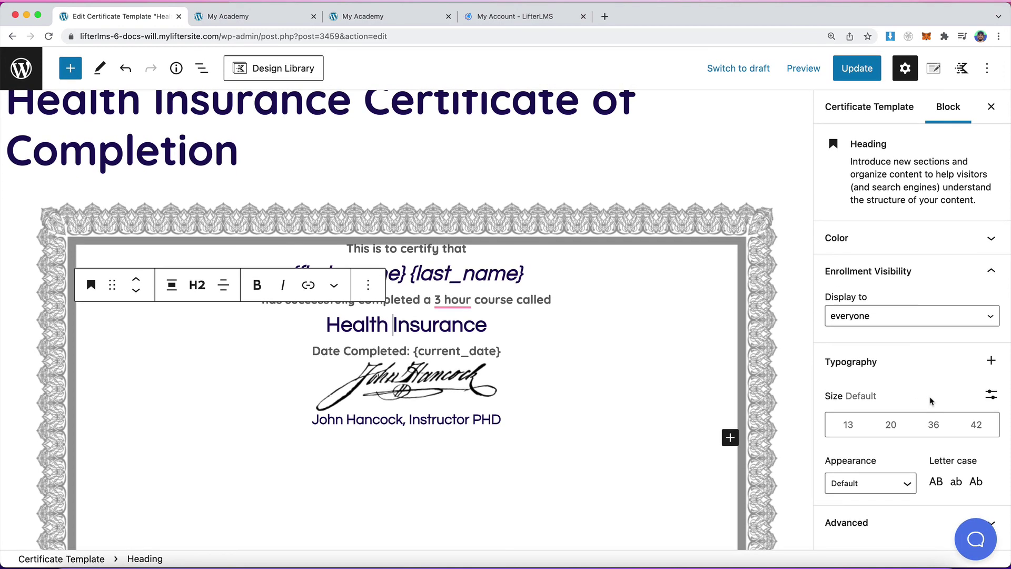
Set the certificate template's top inner margin to 20%.
{"action": "left_click", "coordinate": [878, 96]}
{"action": "scroll", "coordinate": [907, 323], "scroll_direction": "down", "scroll_amount": 3}
{"action": "left_click_drag", "start_coordinate": [847, 472], "coordinate": [824, 476]}
{"action": "type", "text": "20"}
{"action": "scroll", "coordinate": [628, 427], "scroll_direction": "down", "scroll_amount": 3}
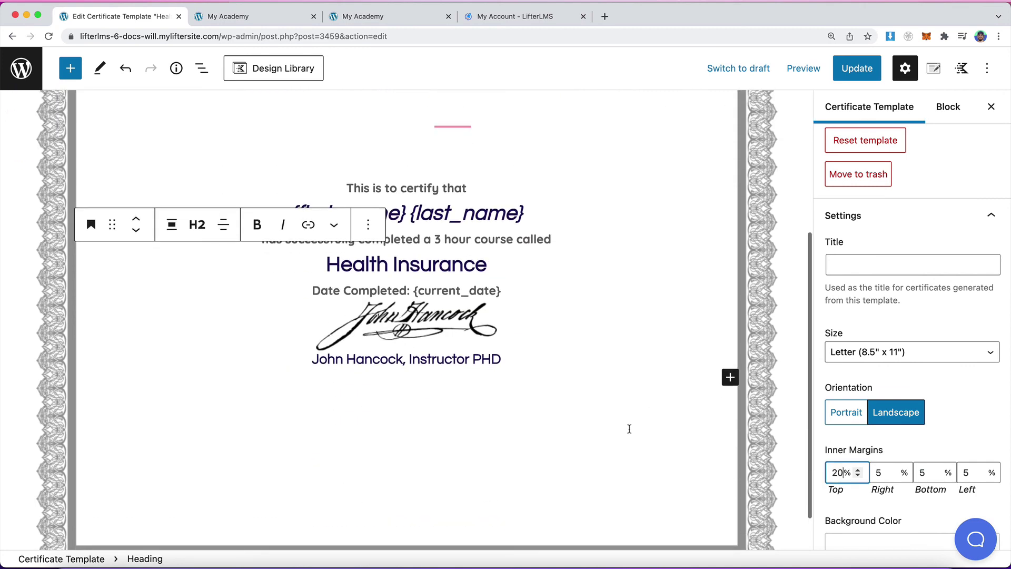
Leave the template editor, confirming the leave prompt, to reach the Certificate Templates list.
{"action": "left_click", "coordinate": [21, 69]}
{"action": "key", "text": "Return"}
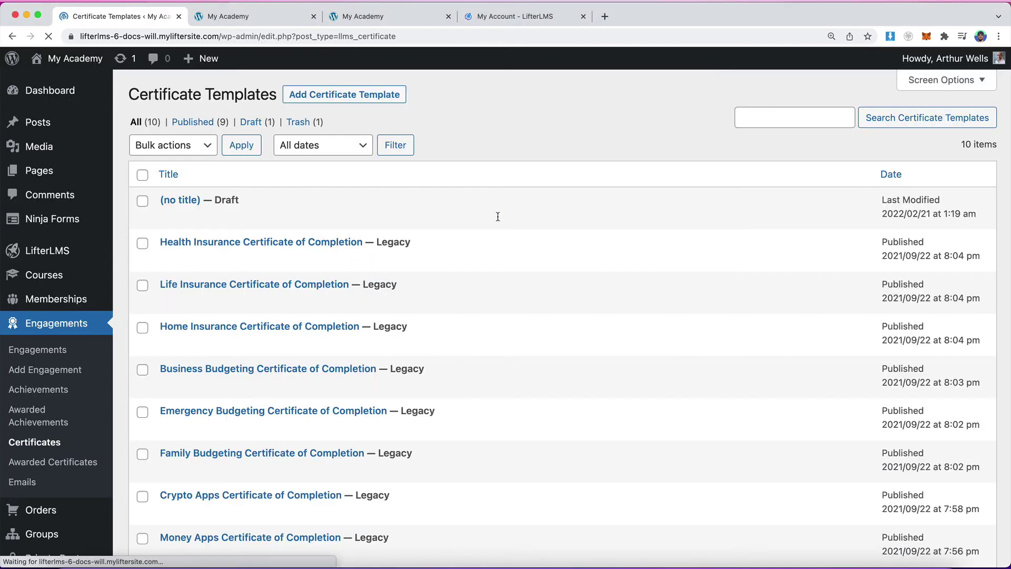